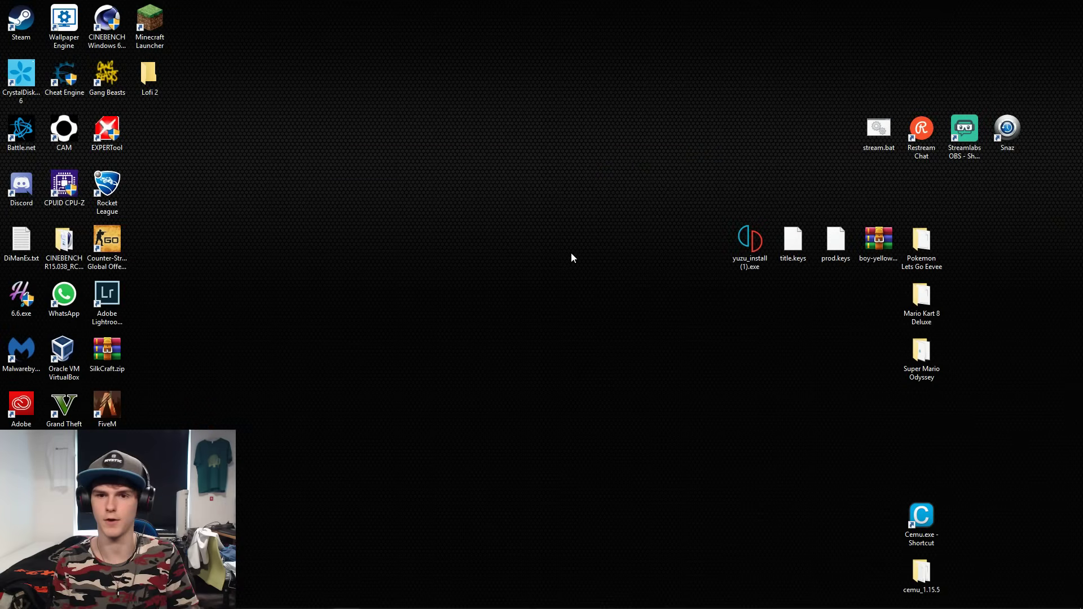
Step: Run the yuzu installer from the desktop, install both the yuzu Nightly and yuzu Canary packages, and exit the installer
left_click(742, 262)
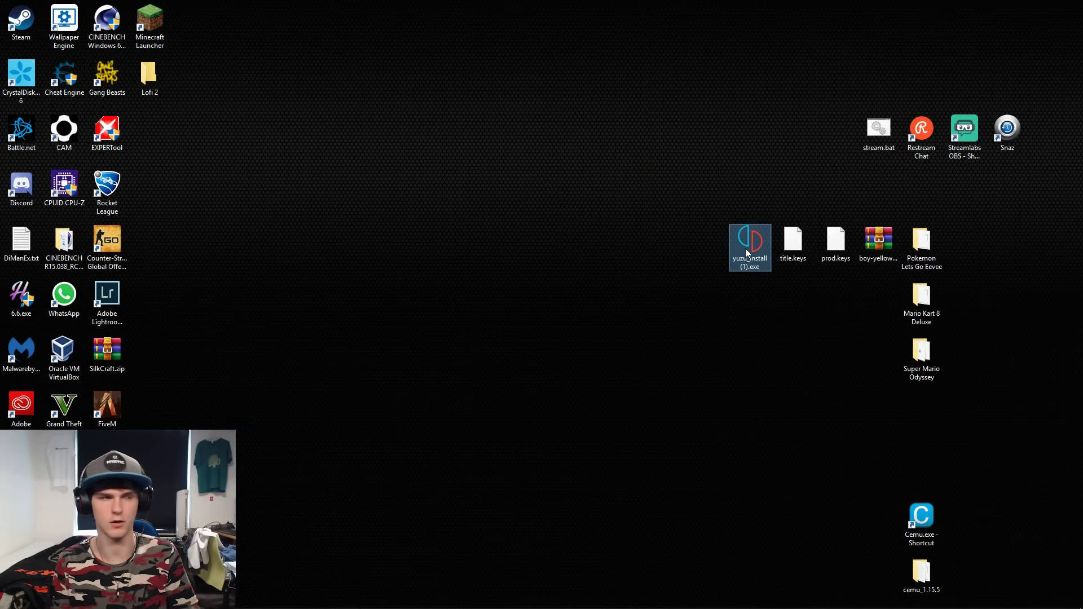
double_click(746, 252)
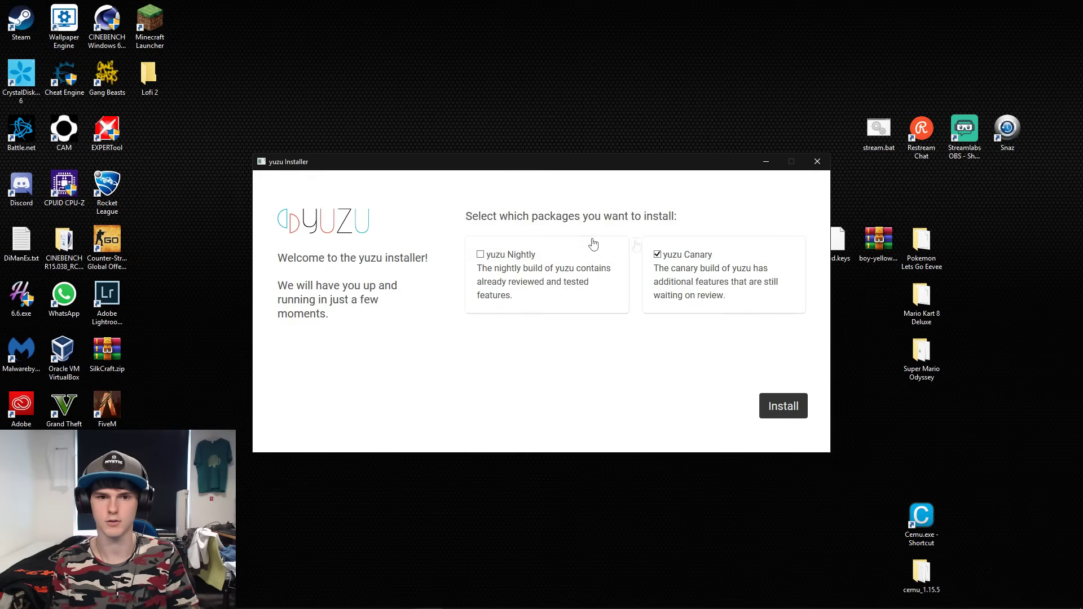
left_click(481, 254)
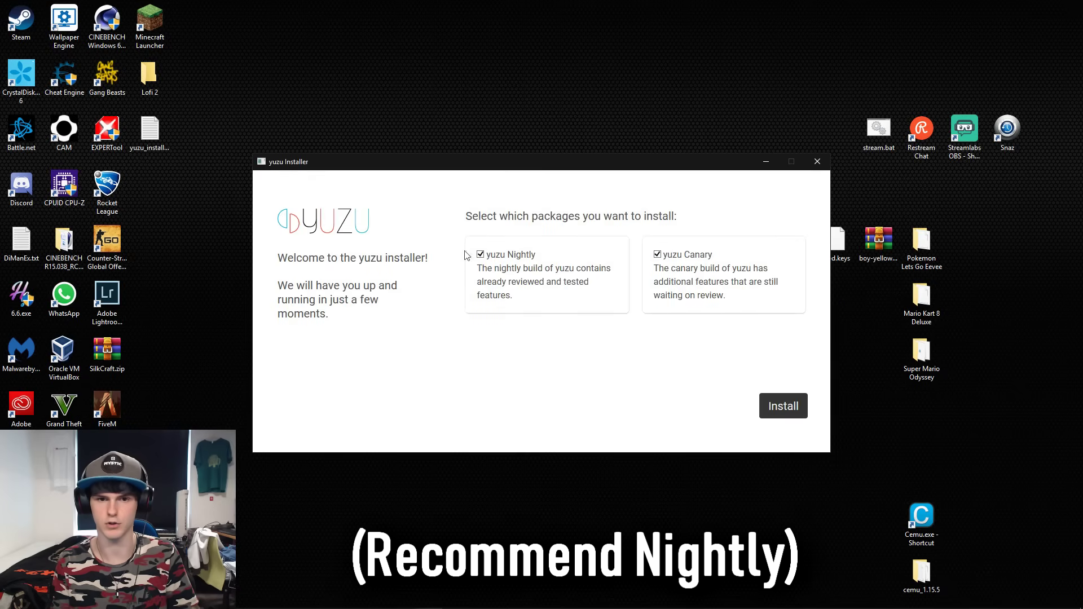
left_click(784, 407)
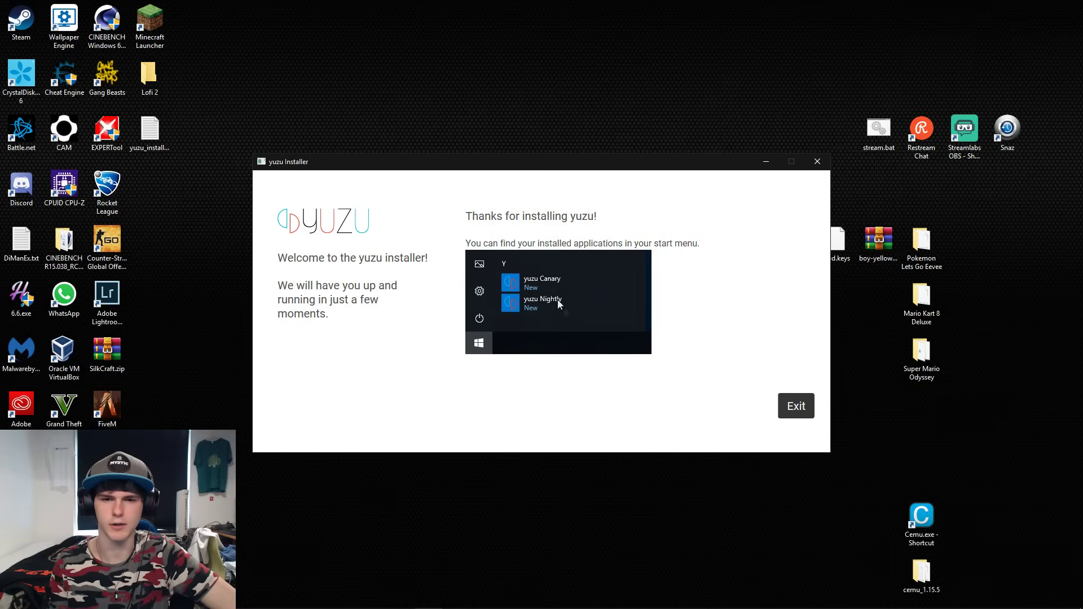
left_click(796, 405)
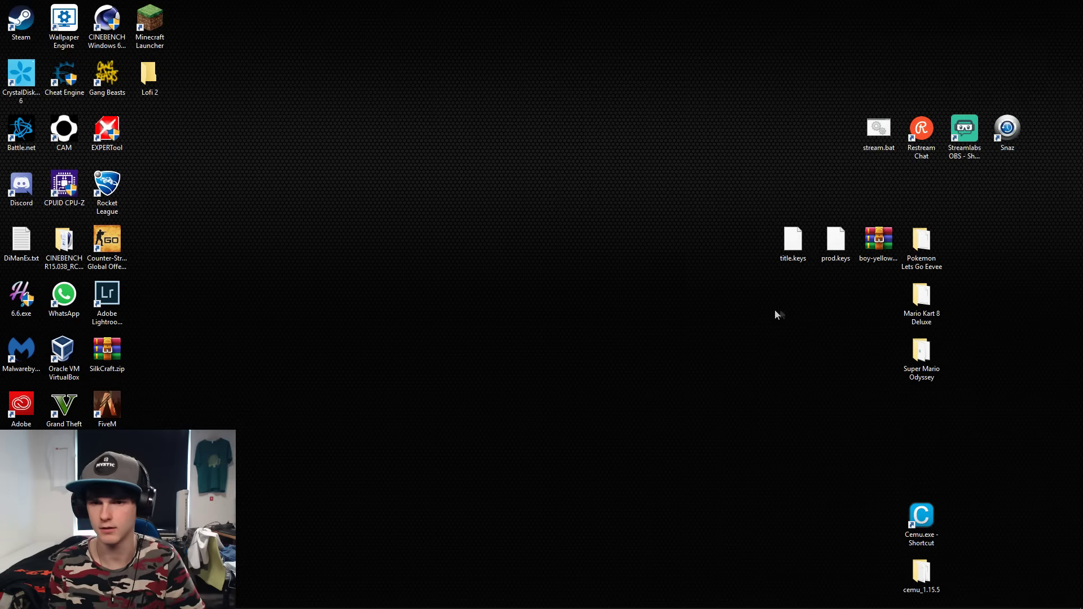
Step: Search Windows for yuzu and open the yuzu Maintenance Tool
key("super+s")
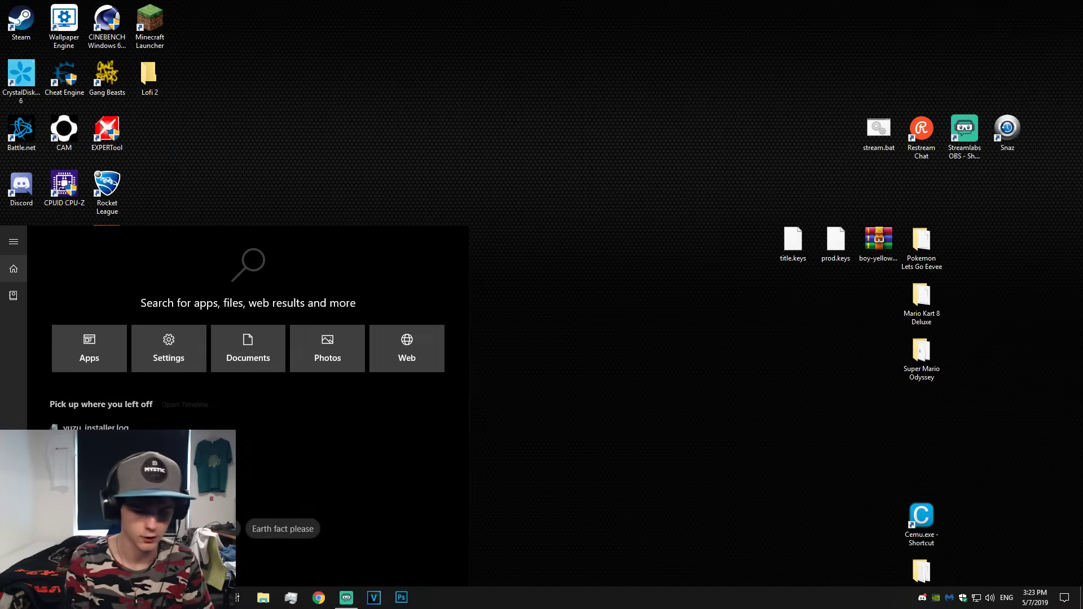
type("yuzu")
left_click(127, 290)
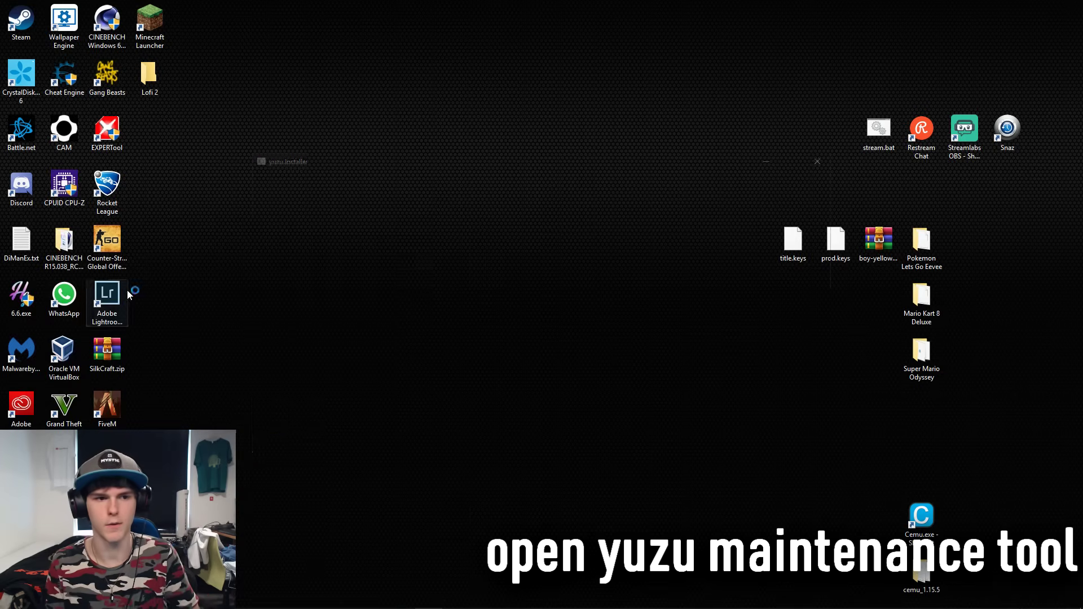
left_click(490, 248)
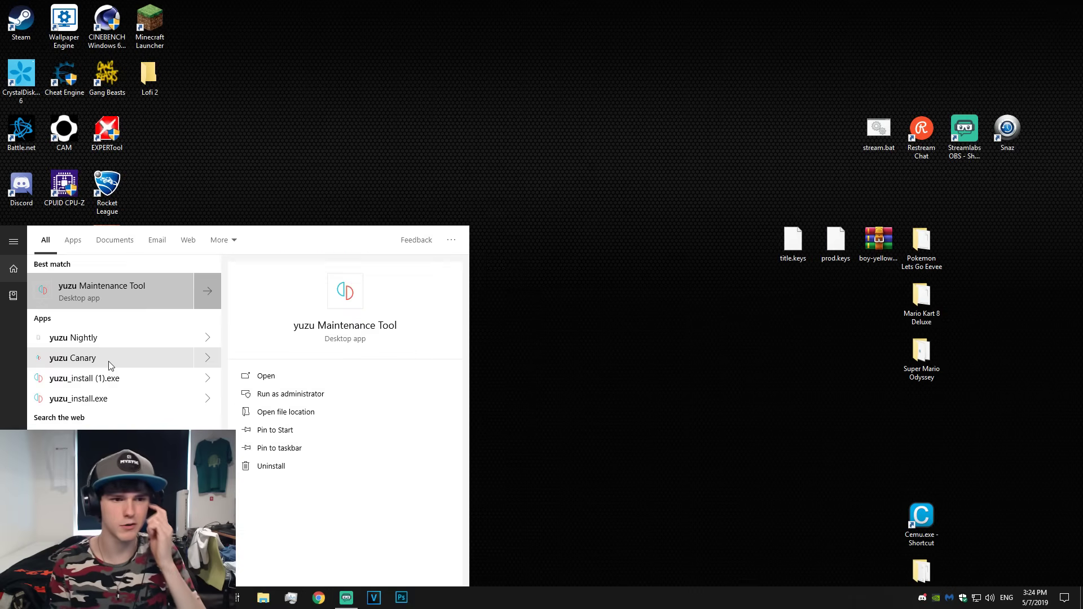
Step: Copy the yuzu Canary and yuzu Nightly shortcuts from their file location to the desktop and place them beside title.keys
right_click(119, 359)
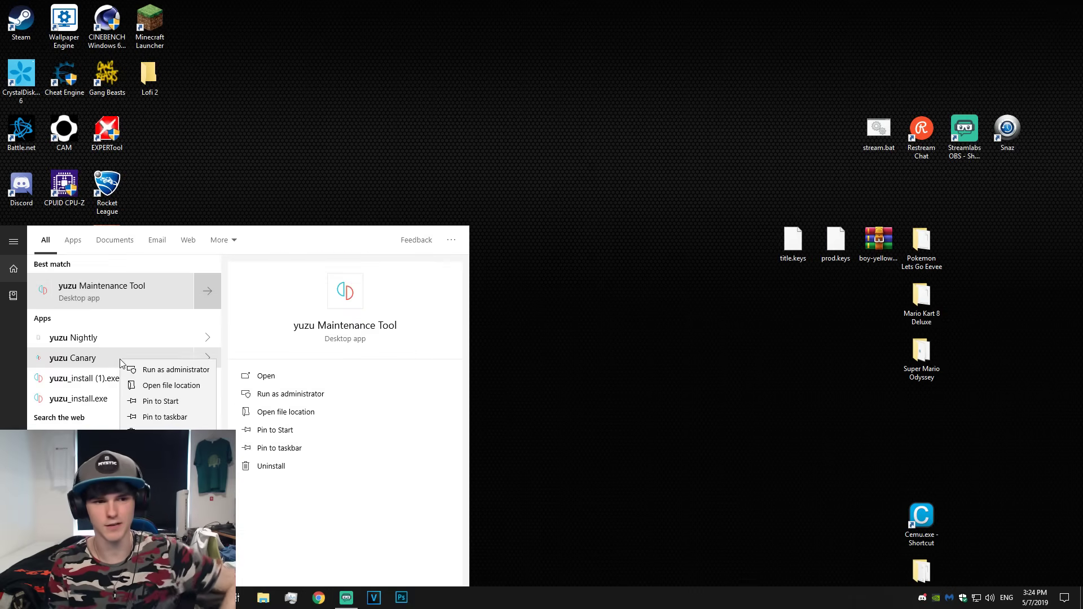
left_click(161, 385)
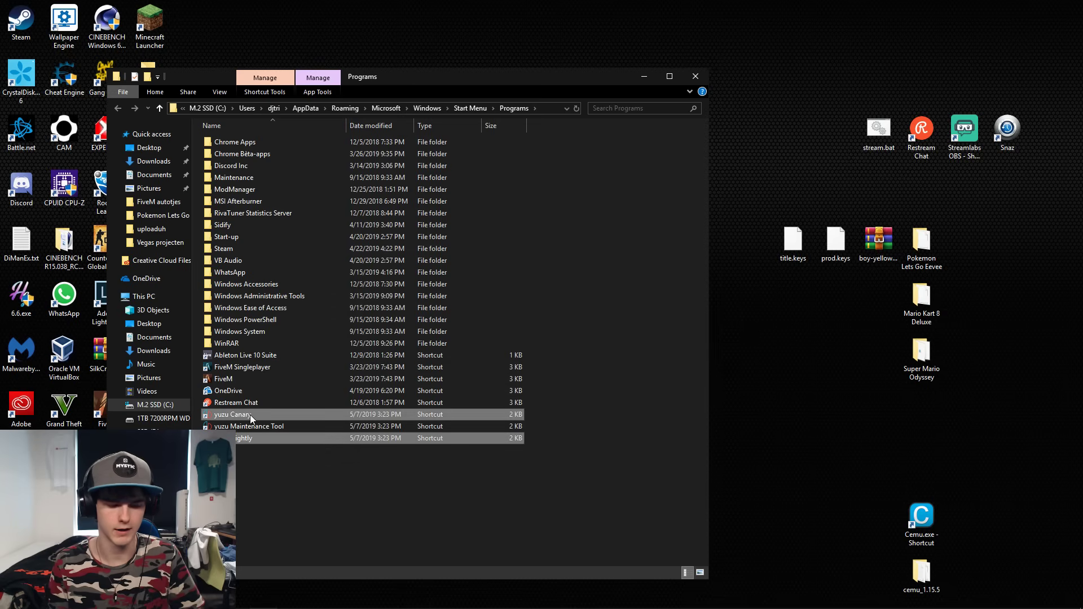
key("ctrl+c")
left_click(695, 75)
key("ctrl+v")
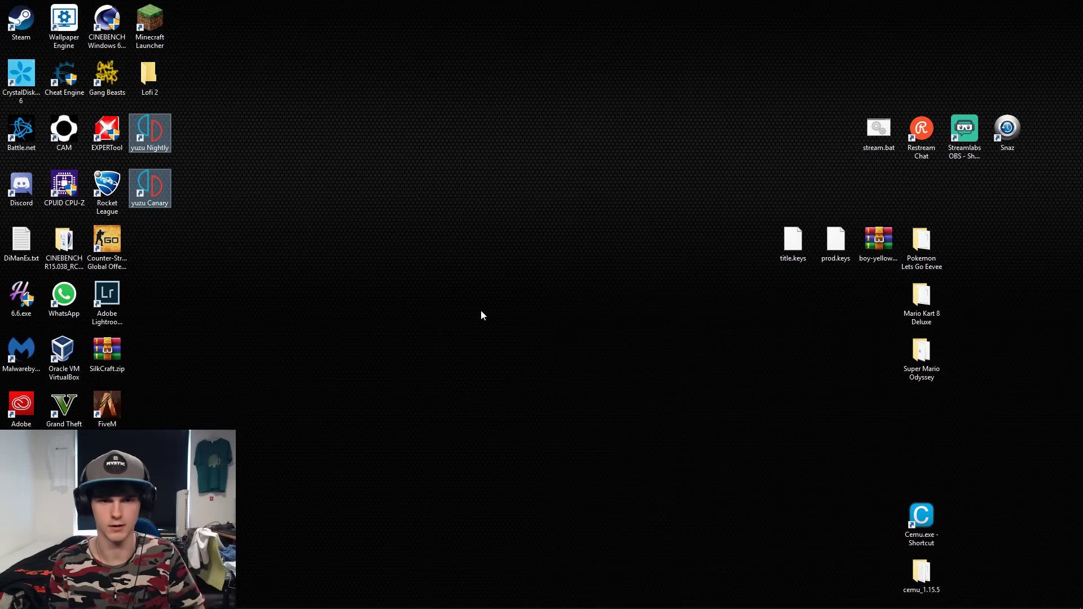
left_click_drag(136, 201, 730, 315)
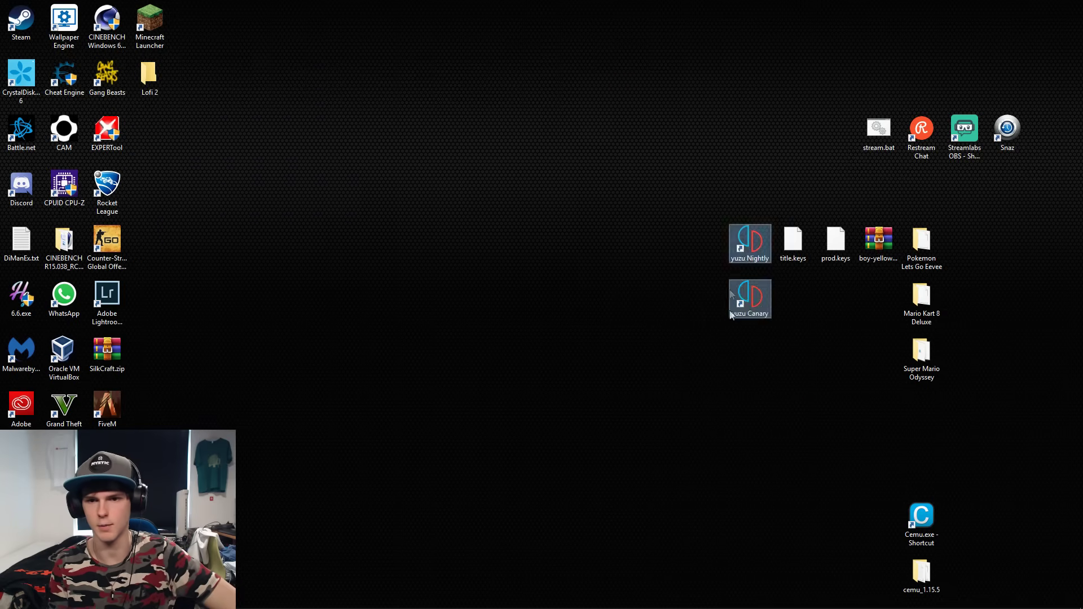
left_click(731, 315)
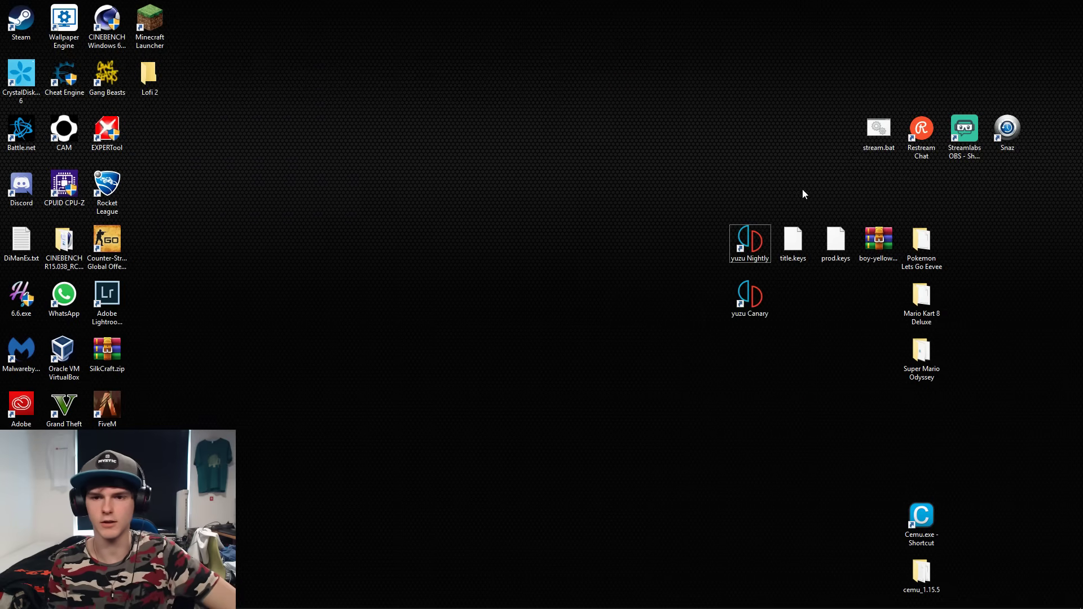
Step: Launch yuzu Canary from the desktop and dismiss the missing derivation components warning
double_click(764, 313)
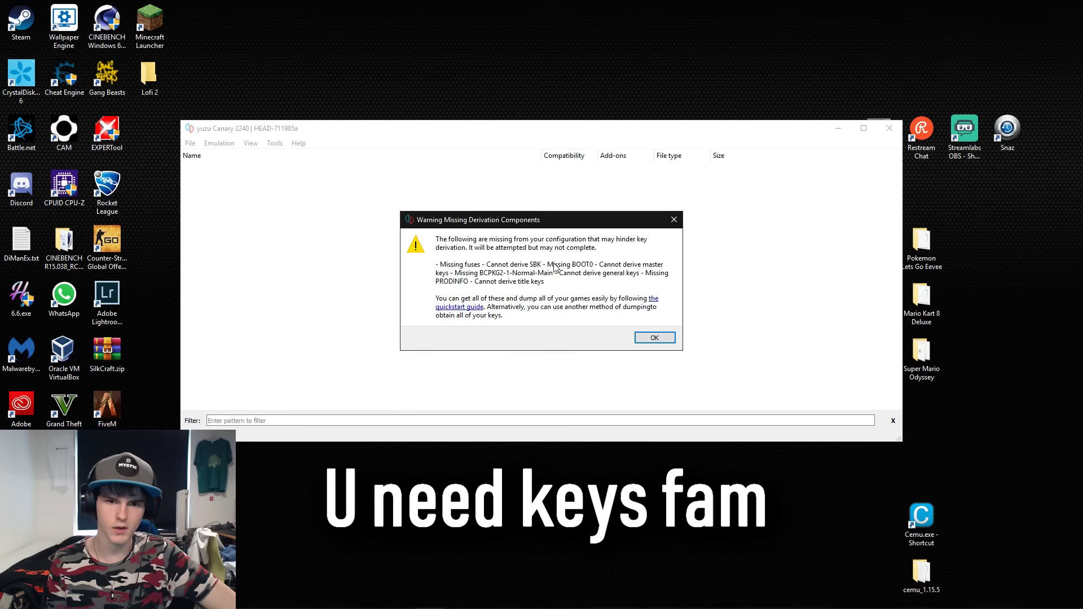
left_click(655, 338)
left_click(614, 308)
Step: Select the Desktop folder as the emulator's game directory
left_click(65, 148)
left_click(123, 209)
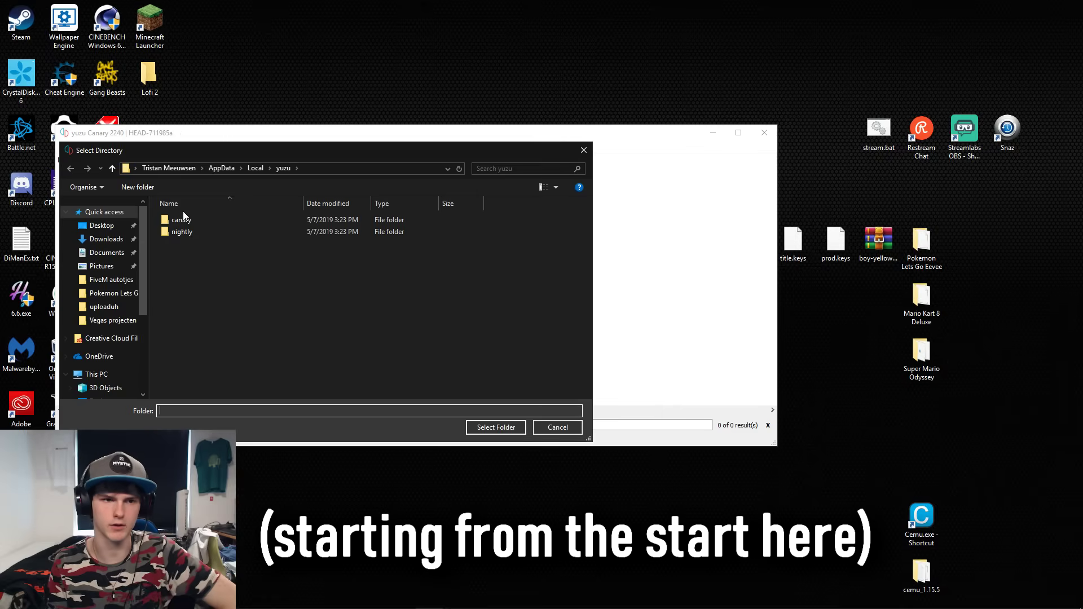
left_click(110, 226)
left_click(496, 427)
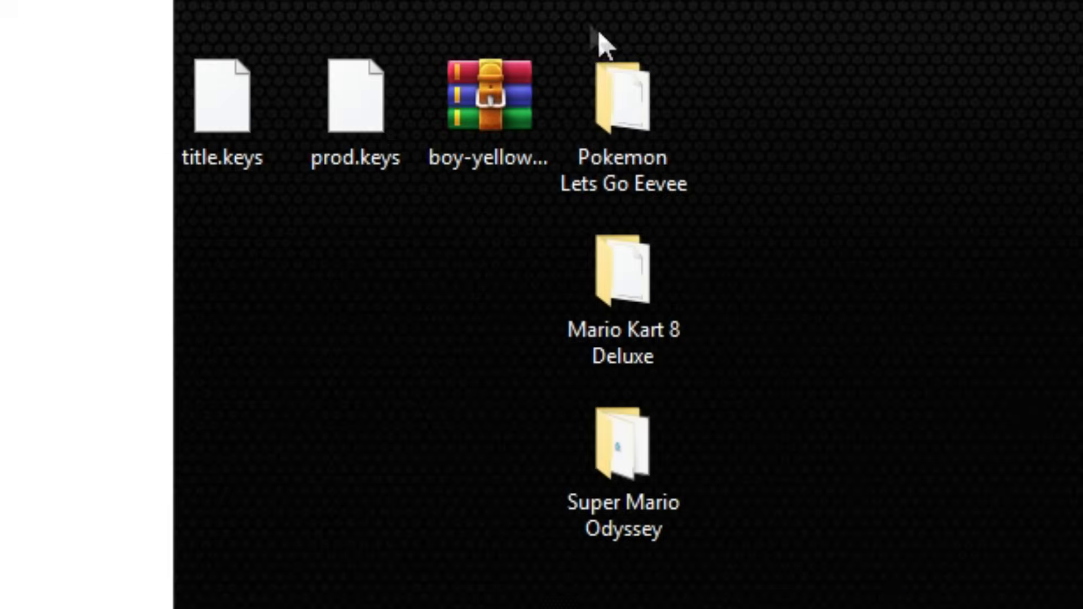
left_click_drag(598, 42, 716, 607)
Step: Set the yuzu theme to Dark in the general configuration and apply it
left_click(100, 129)
left_click(116, 199)
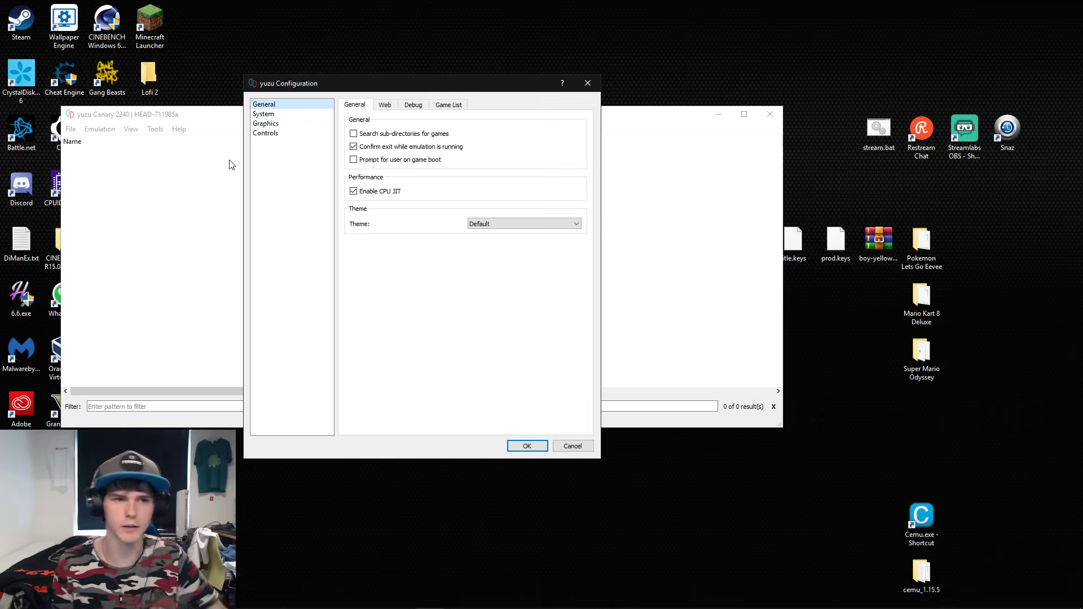
left_click(524, 224)
left_click(496, 240)
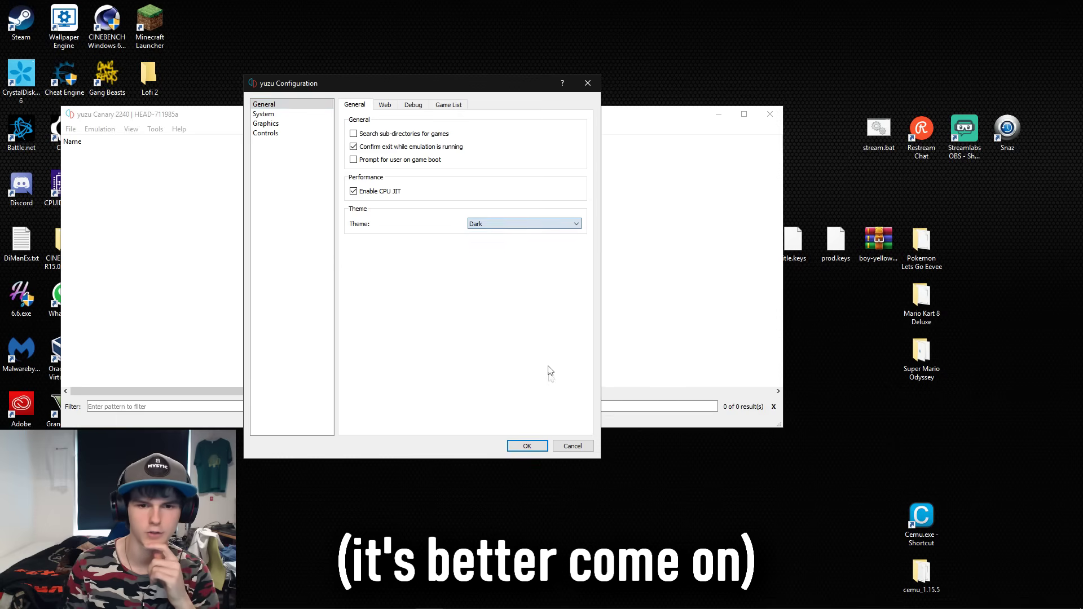
left_click(527, 445)
Step: Reopen the yuzu configuration and enable searching sub-directories for games
left_click(100, 128)
left_click(117, 205)
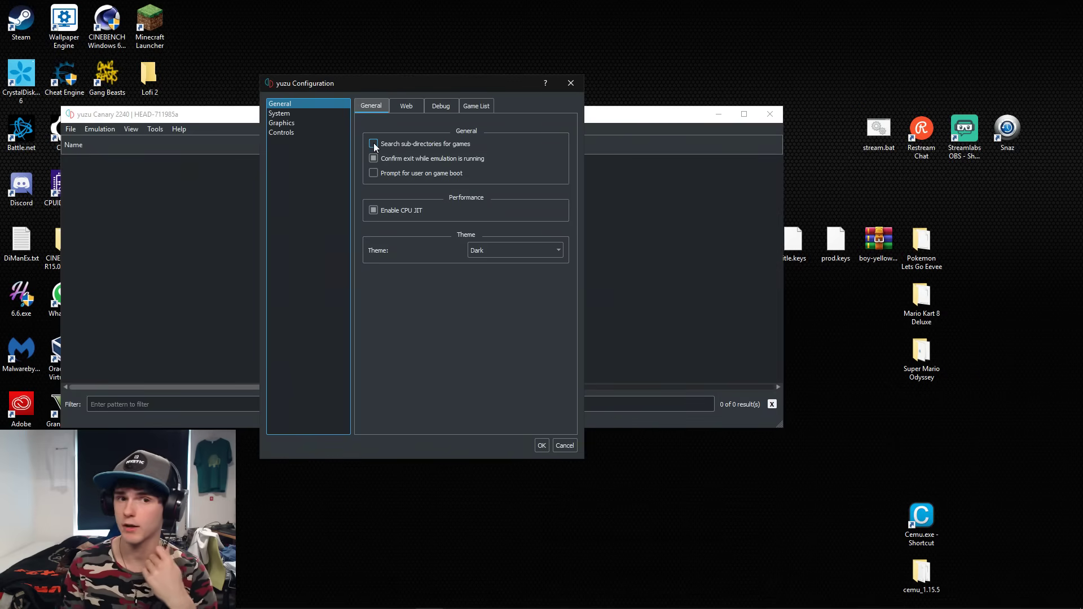
left_click(374, 143)
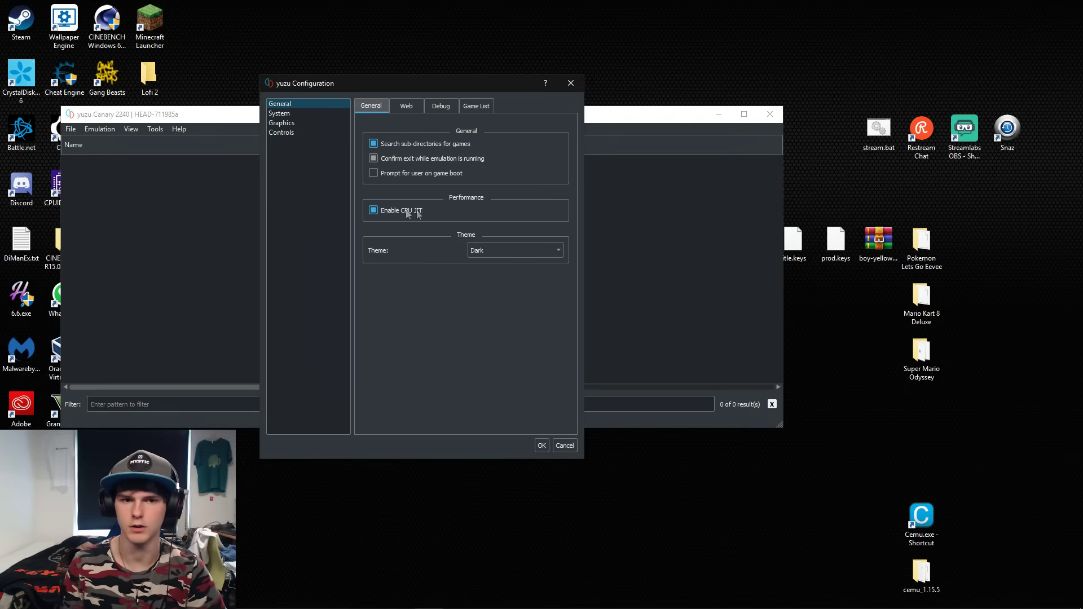
Step: Review the game list, web, system, profile and audio settings, and enable Force 30 FPS mode in the graphics settings
left_click(477, 106)
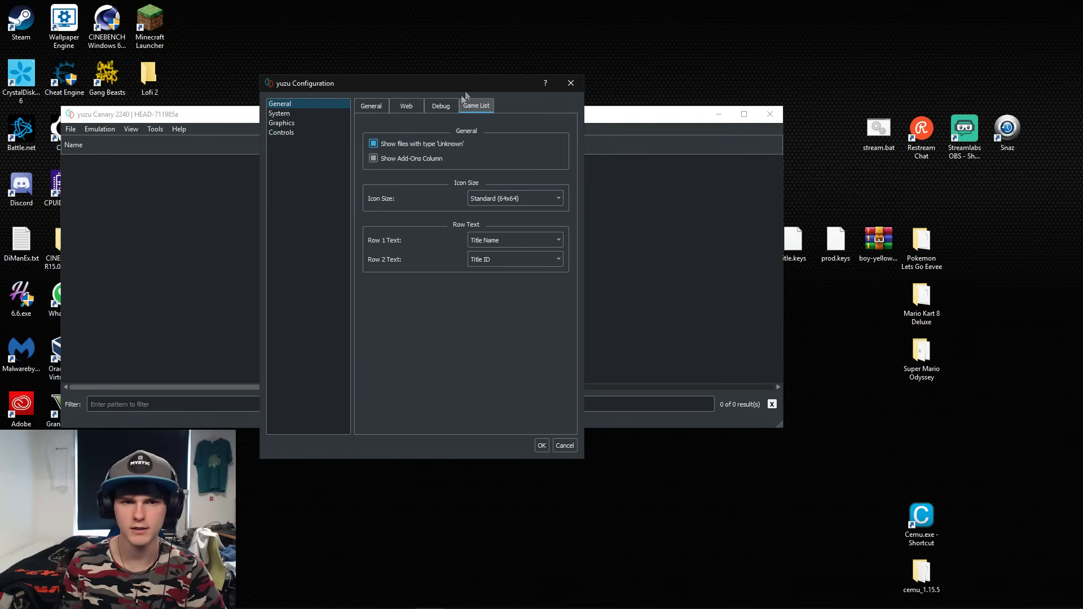
left_click(416, 106)
left_click(305, 114)
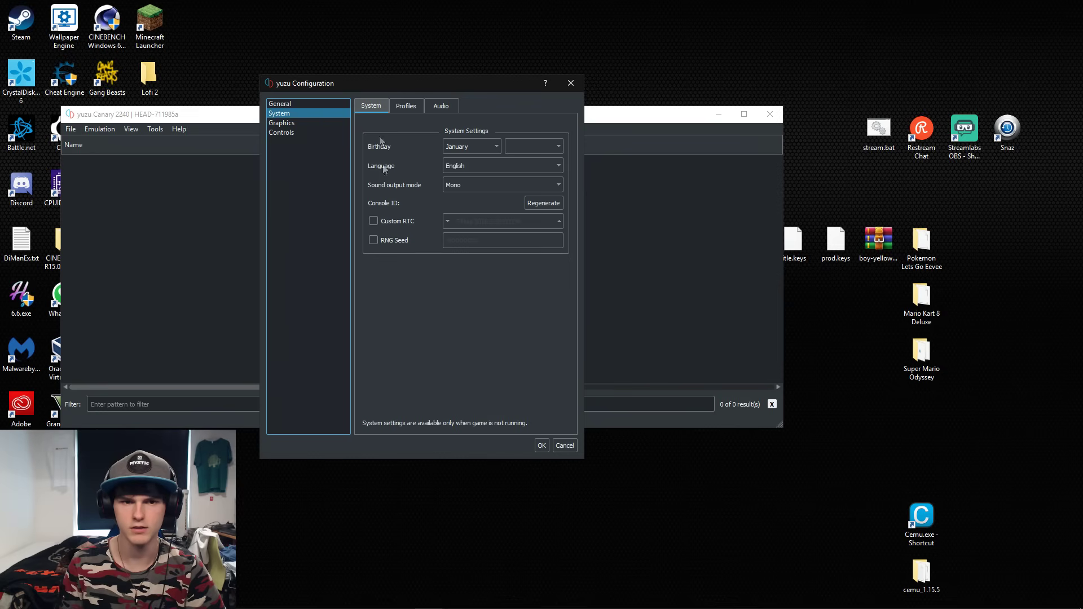
left_click(407, 106)
left_click(444, 105)
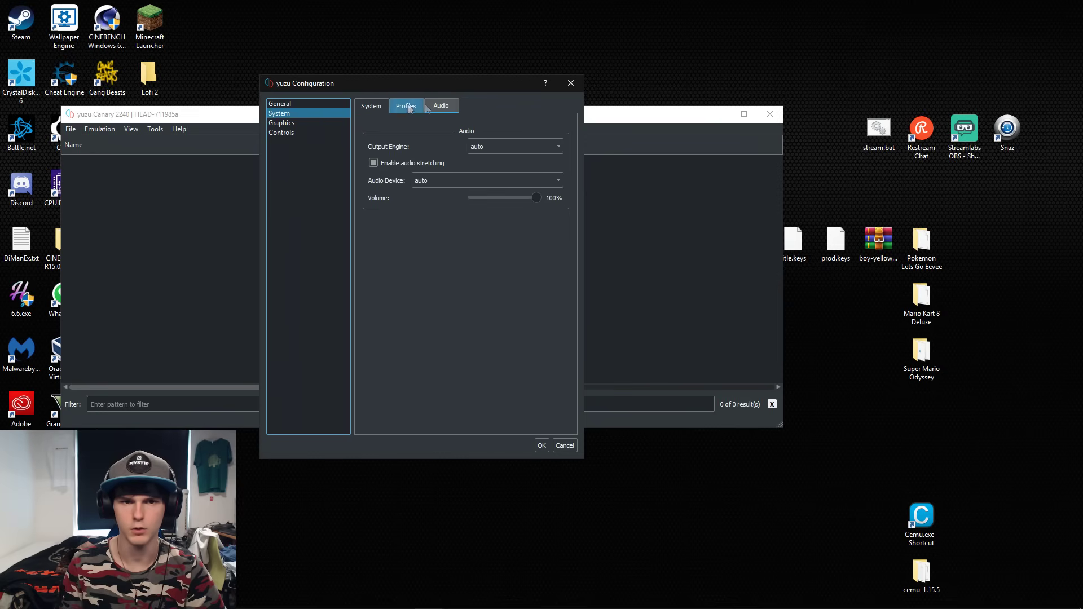
left_click(377, 163)
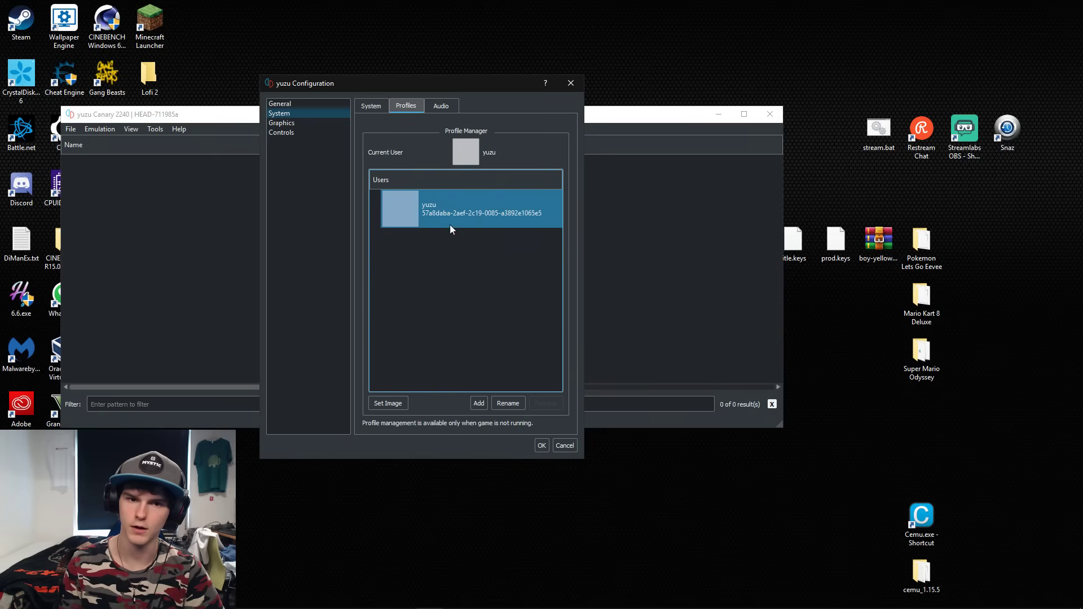
left_click(299, 125)
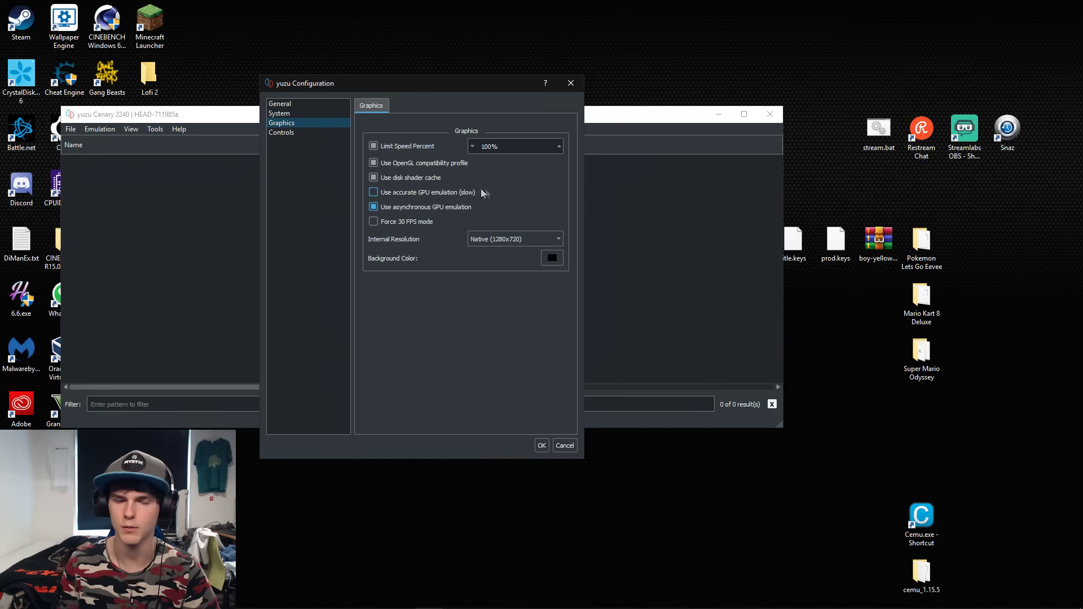
left_click(375, 222)
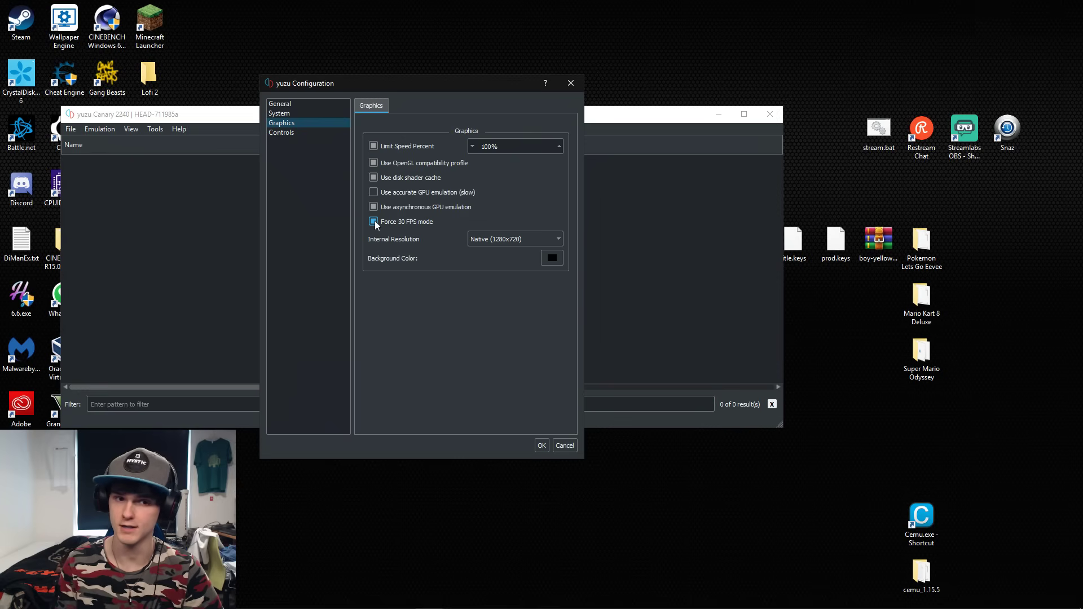
Step: Choose the Custom controller configuration and set Player 1's controller type to Pro Controller
left_click(309, 132)
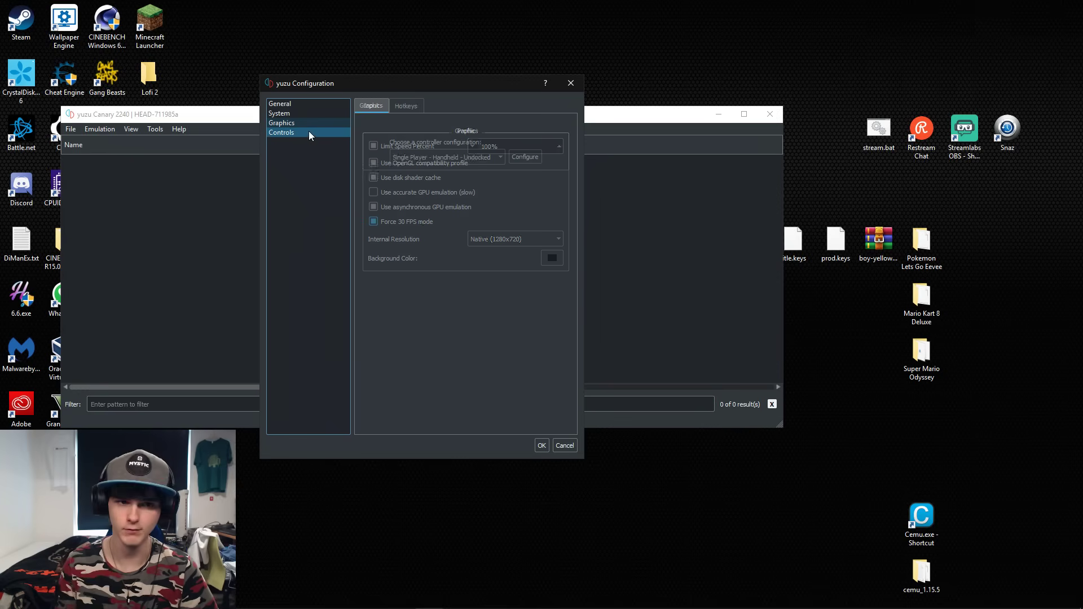
left_click(454, 158)
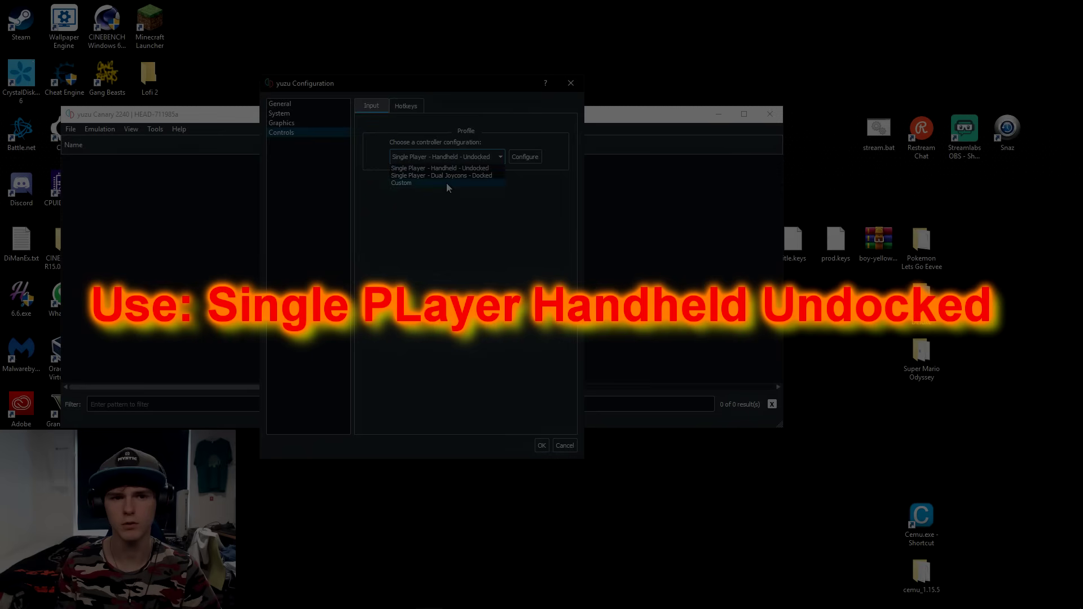
left_click(446, 183)
left_click(523, 156)
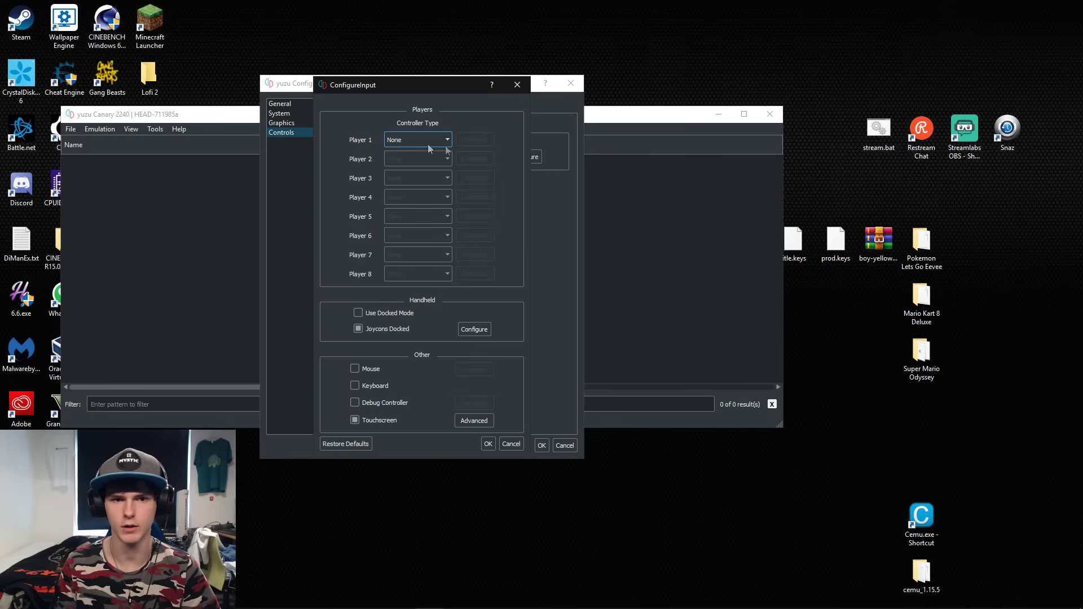
left_click(428, 141)
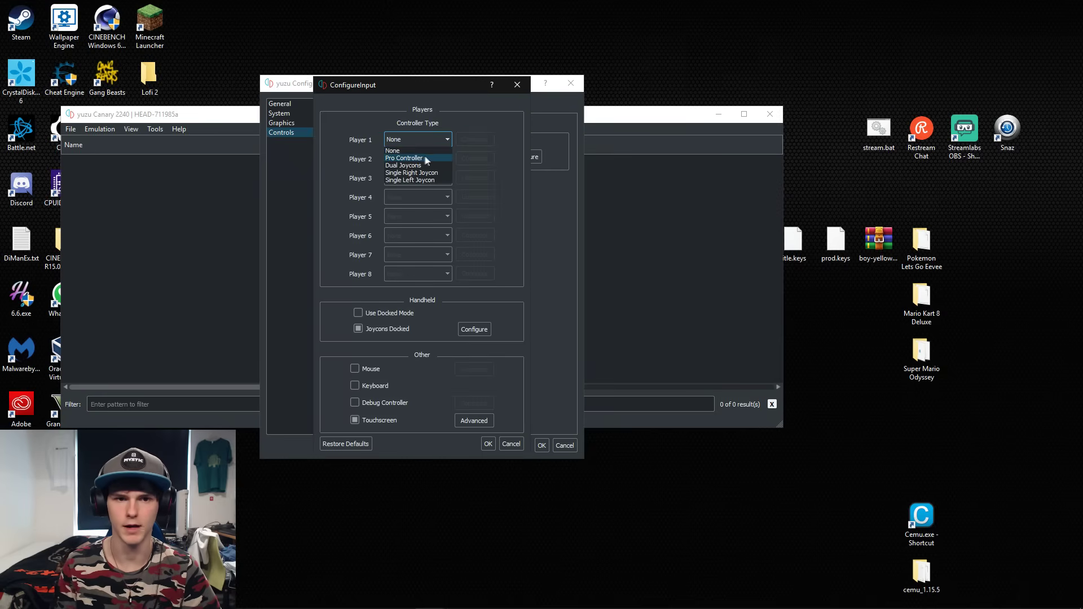
left_click(428, 157)
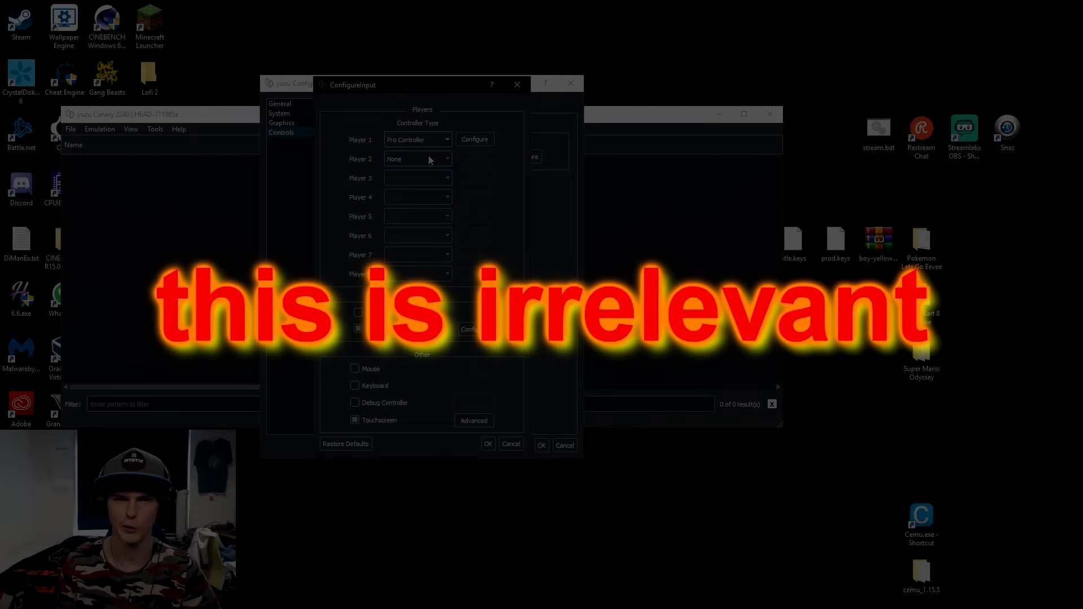
Step: Open Player 1's controller mapping and assign A, B, X and Y to Button 0, Button 1, Button 2 and Button 3
left_click(474, 140)
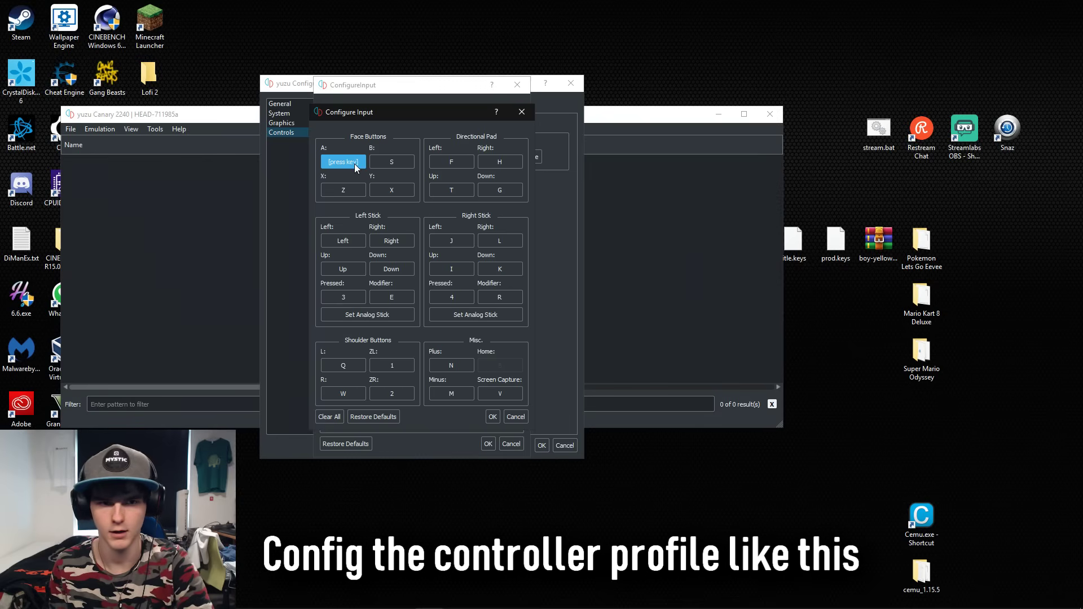
left_click(390, 162)
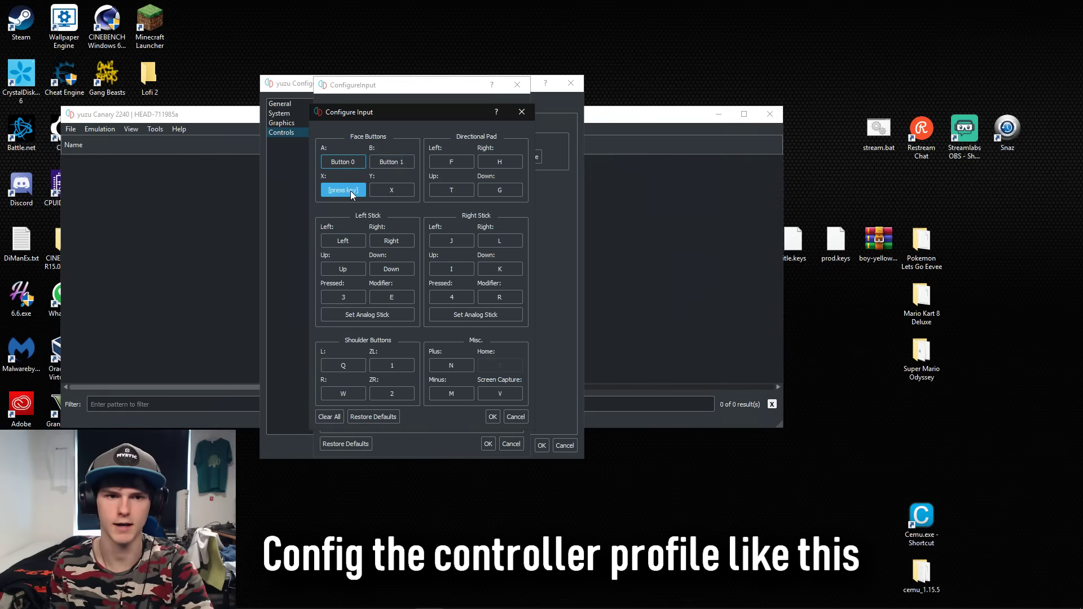
left_click(386, 191)
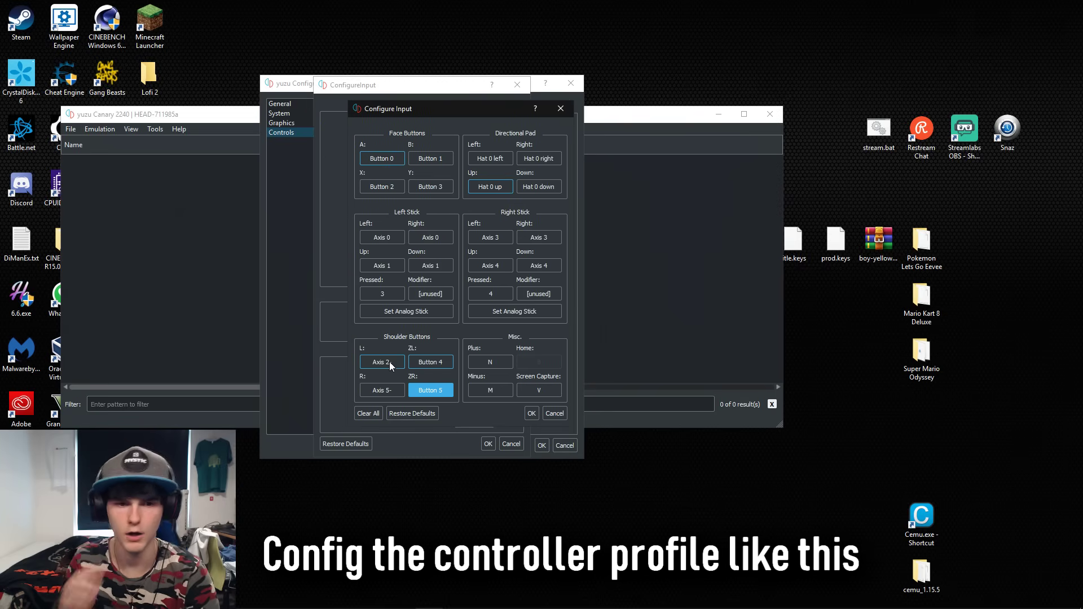
Step: Remap Player 1's L shoulder button to Axis 2+ and R shoulder button to Axis 5+
left_click(390, 365)
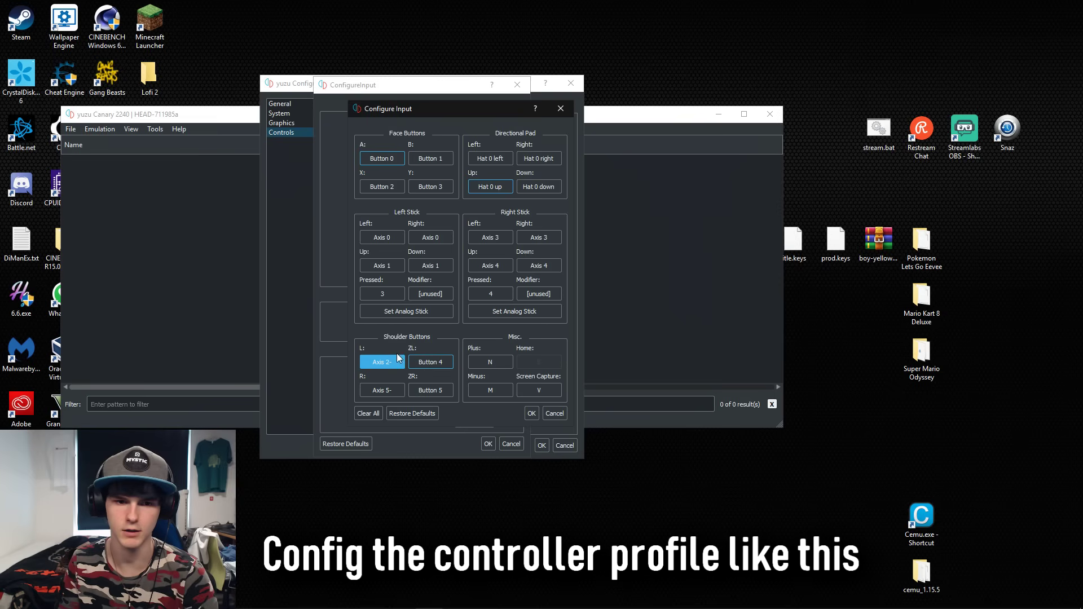
left_click(382, 390)
left_click(384, 394)
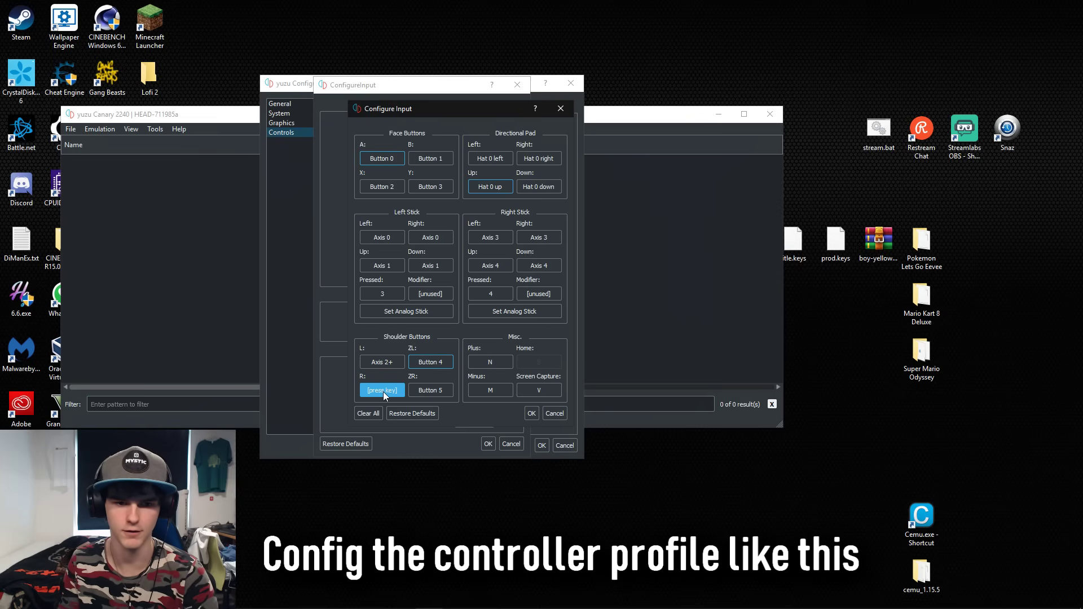
Step: Assign Plus to Button 7 and Minus to Button 6, and save the controller mapping and the yuzu configuration
left_click(510, 363)
left_click(508, 389)
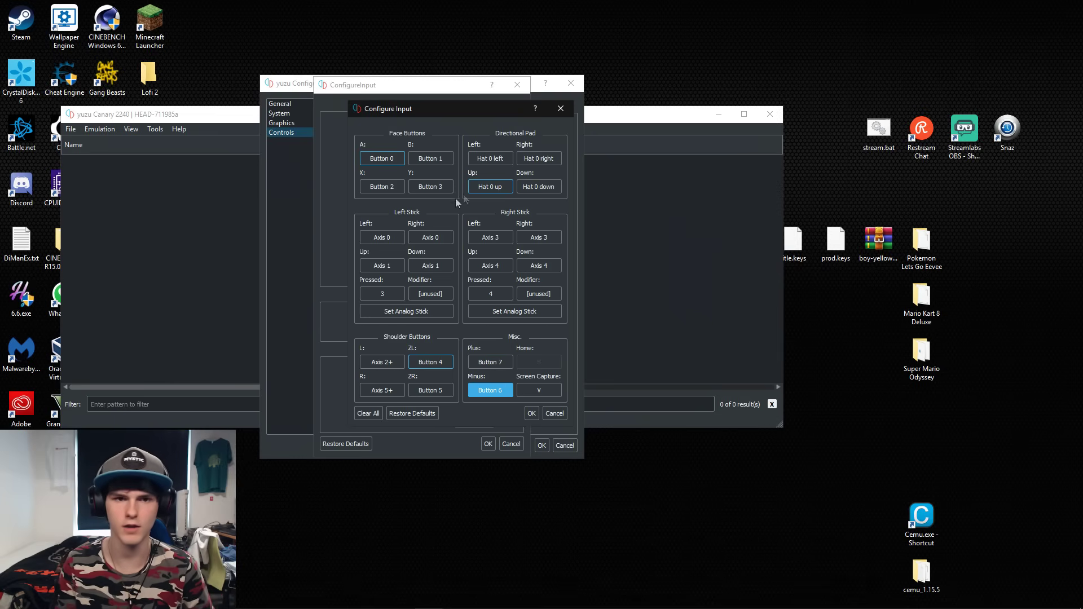
left_click(532, 414)
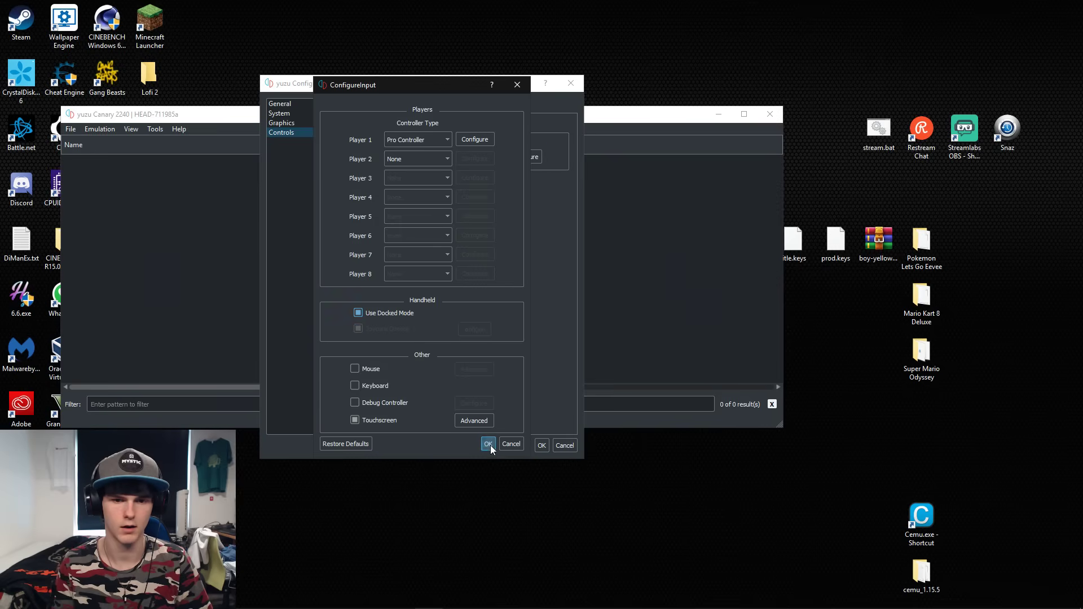
left_click(489, 444)
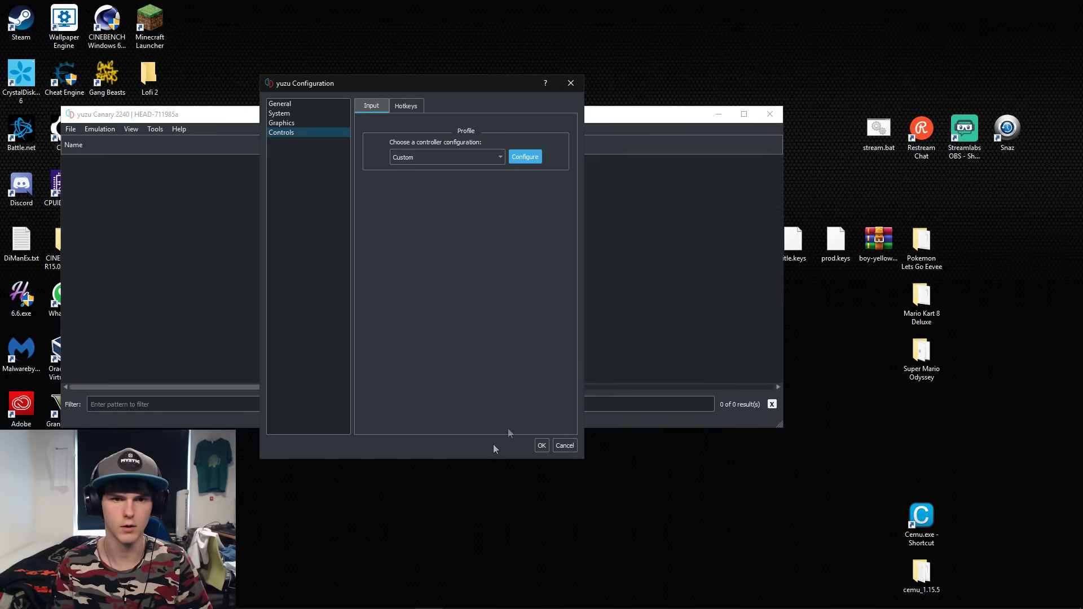
left_click(541, 446)
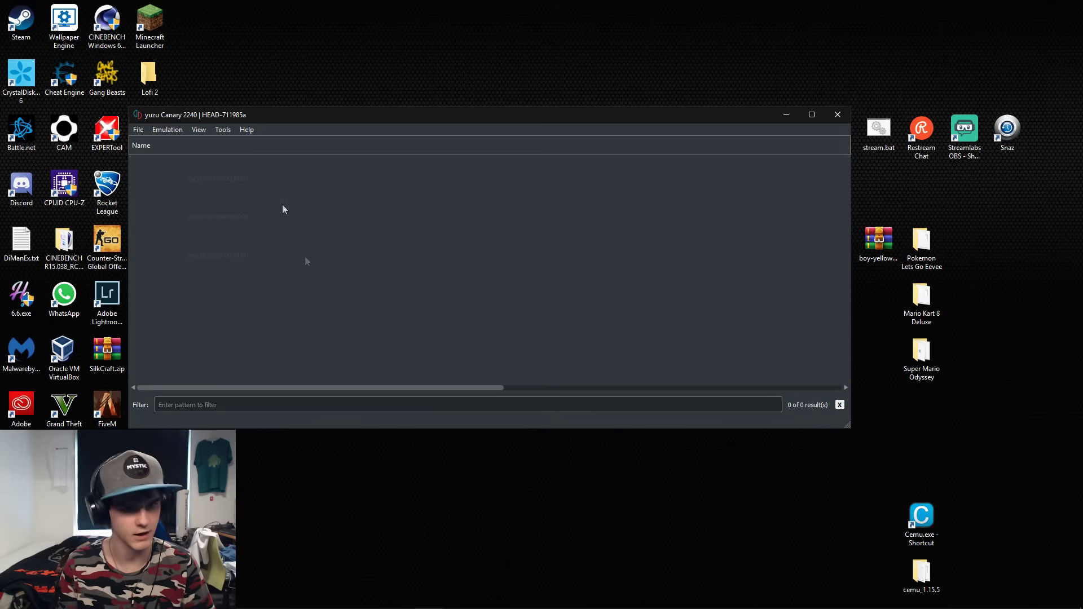
Step: Open the keys folder inside the yuzu data folder and delete the title.keys_autogenerated file
left_click(138, 130)
left_click(196, 260)
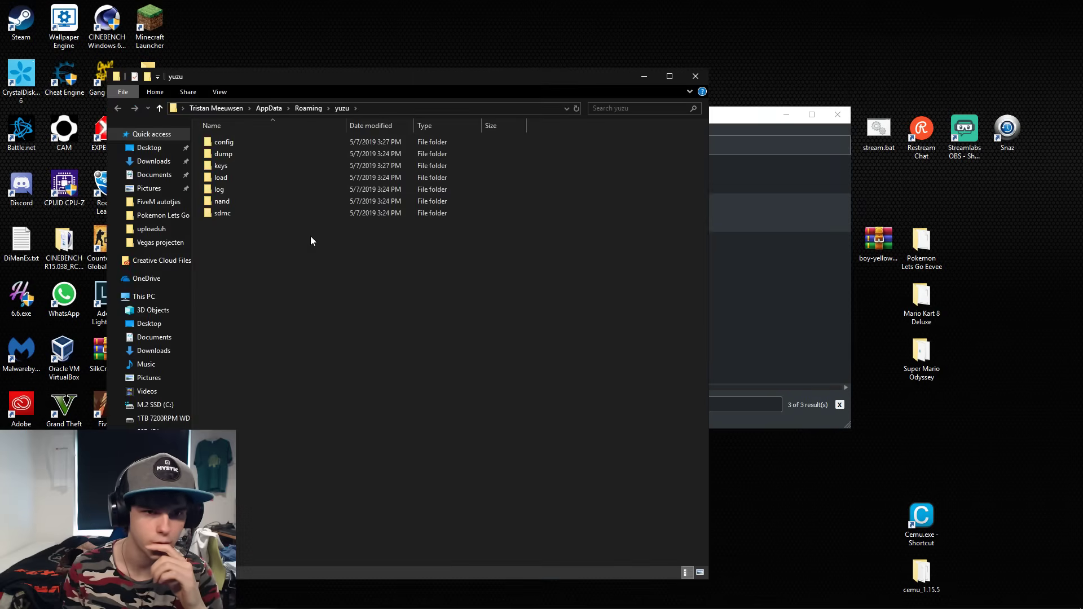
double_click(249, 168)
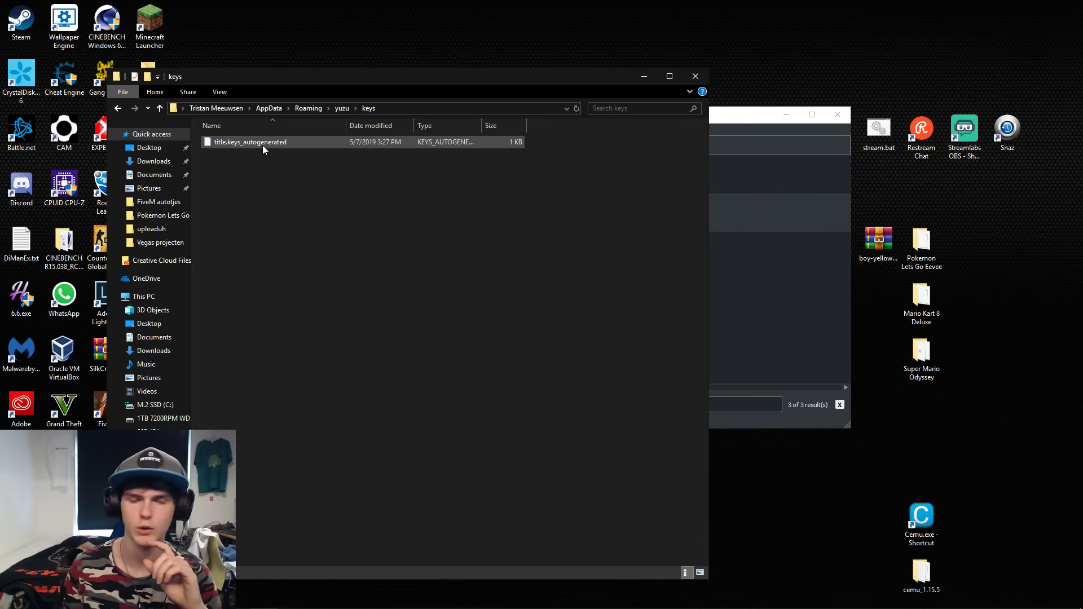
left_click(256, 141)
key("Delete")
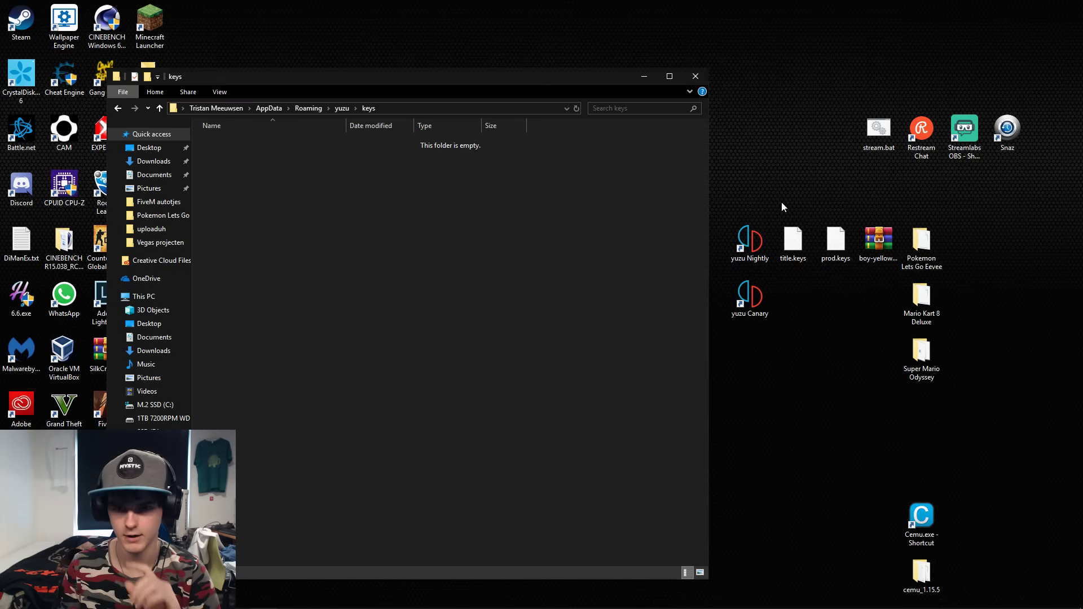
Step: Move title.keys and prod.keys from the desktop into the yuzu keys folder and close the folder
left_click_drag(782, 206, 838, 299)
left_click_drag(829, 239, 409, 212)
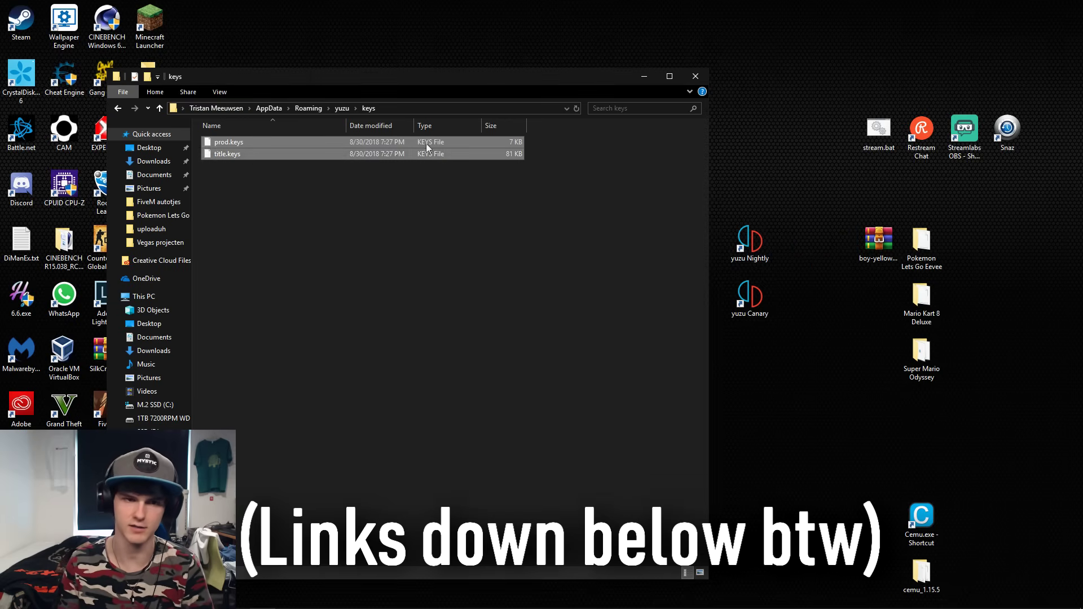
left_click(696, 77)
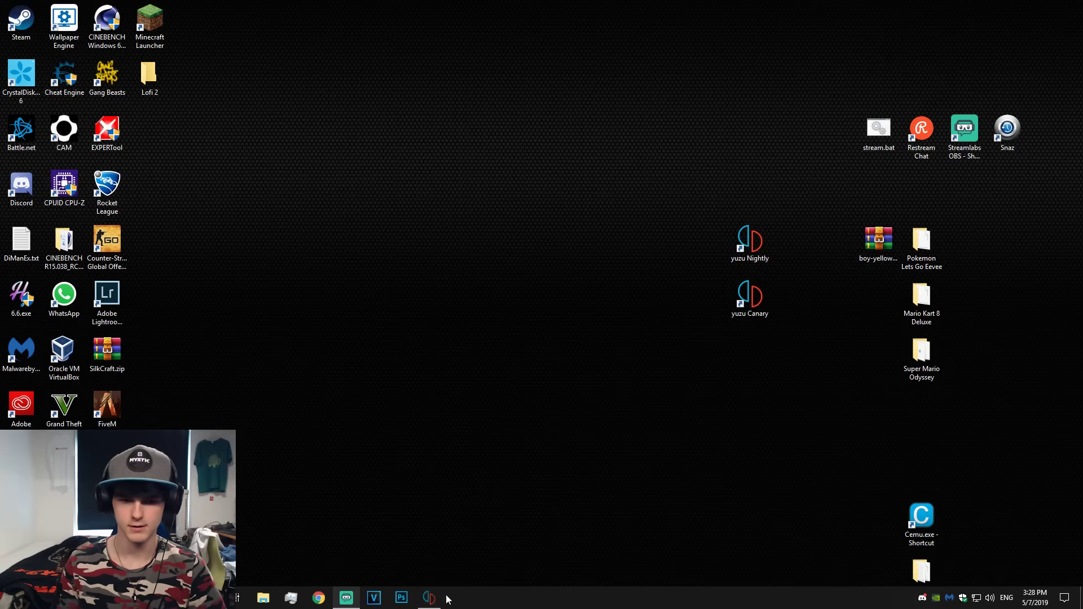
Step: Switch back to yuzu and look over the games in its game list
left_click(430, 598)
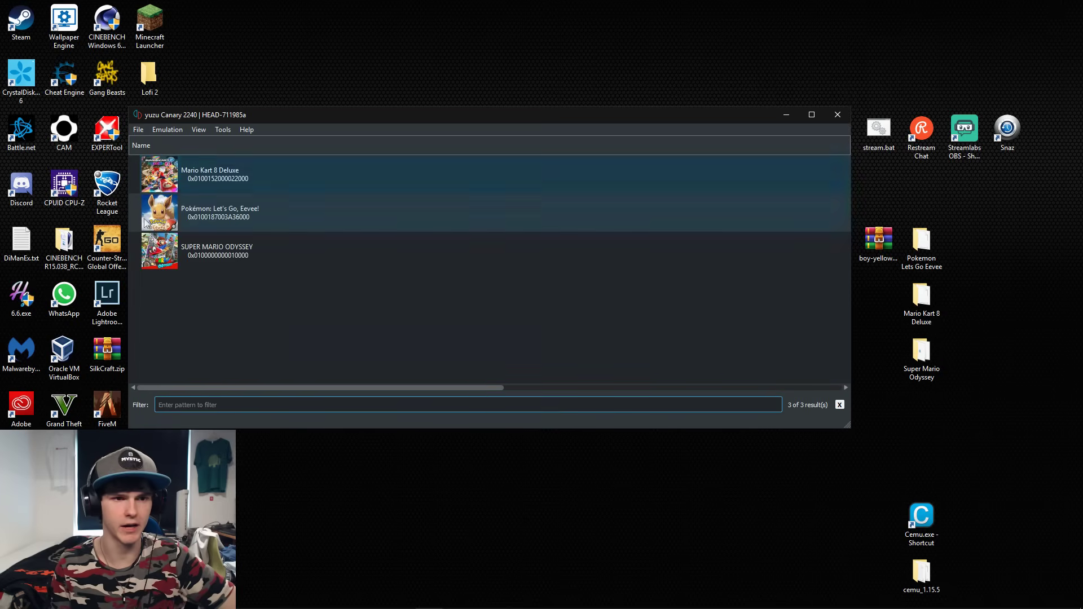
left_click(176, 269)
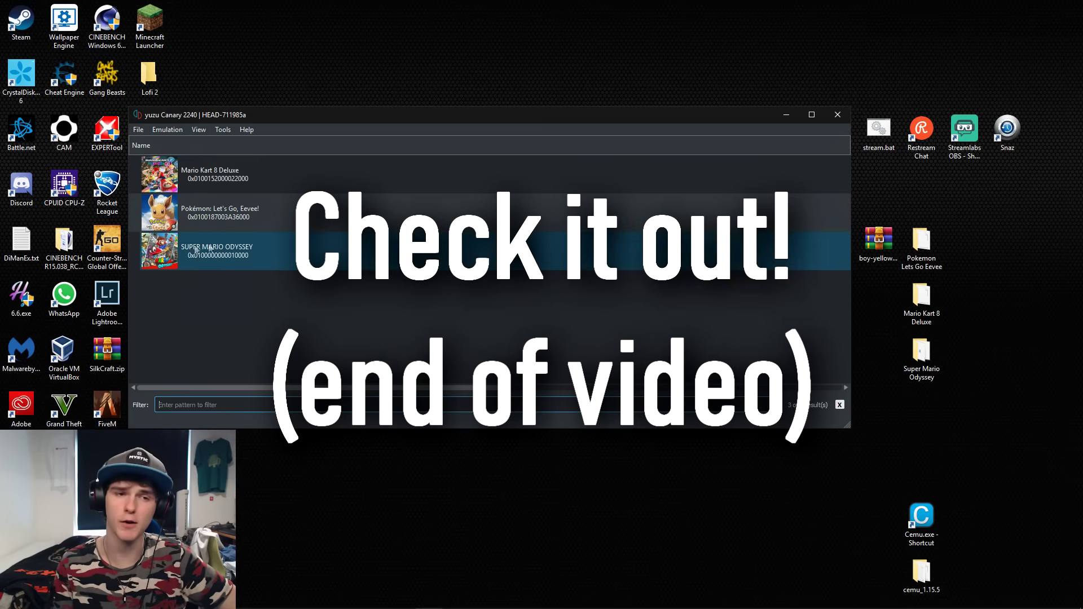
left_click(215, 189)
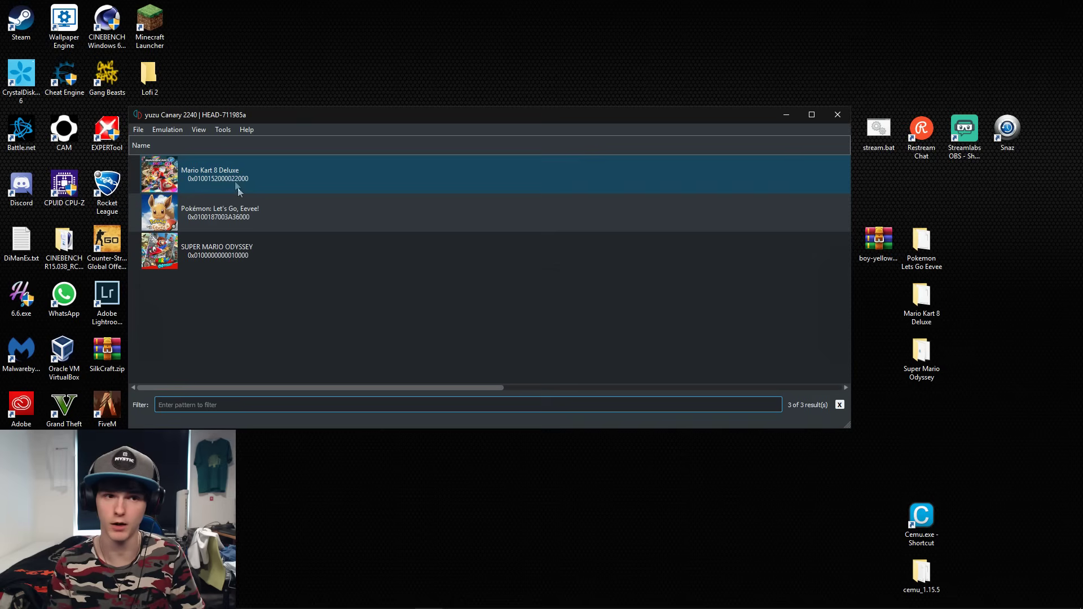
left_click(247, 209)
Step: Open the boy-yellow-start.zip archive in WinRAR, dismiss the trial notice and move the archive window aside
double_click(879, 240)
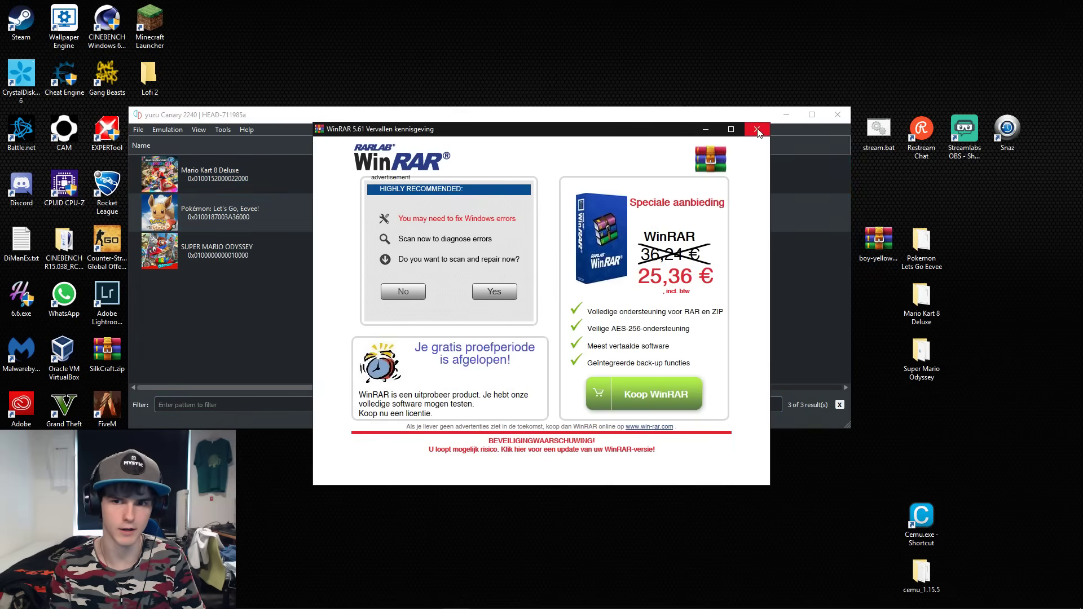
left_click(756, 129)
left_click_drag(574, 125, 741, 84)
Step: Copy savedata.bin from the archive into the save data location of Pokémon: Let's Go, Eevee! and close both windows
right_click(238, 212)
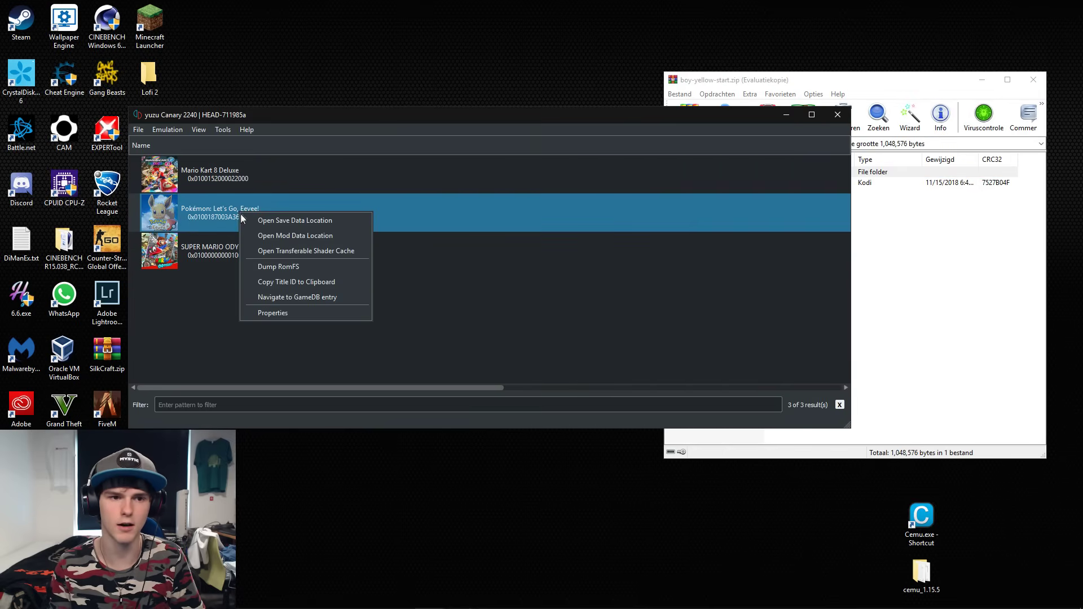
left_click(350, 220)
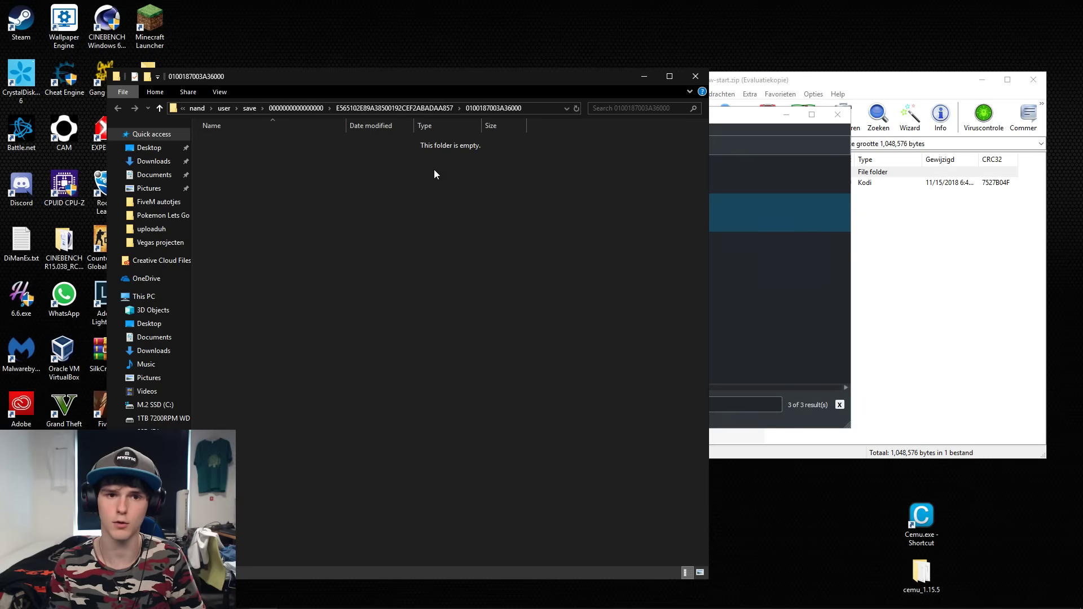
left_click(838, 114)
left_click_drag(719, 182, 271, 157)
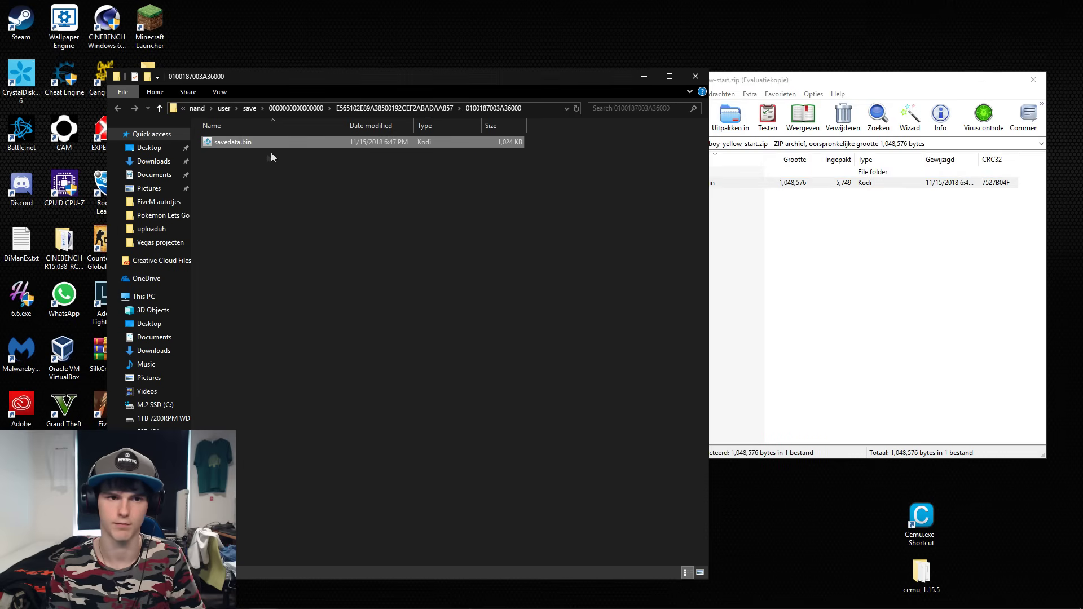
left_click(696, 78)
left_click(1036, 79)
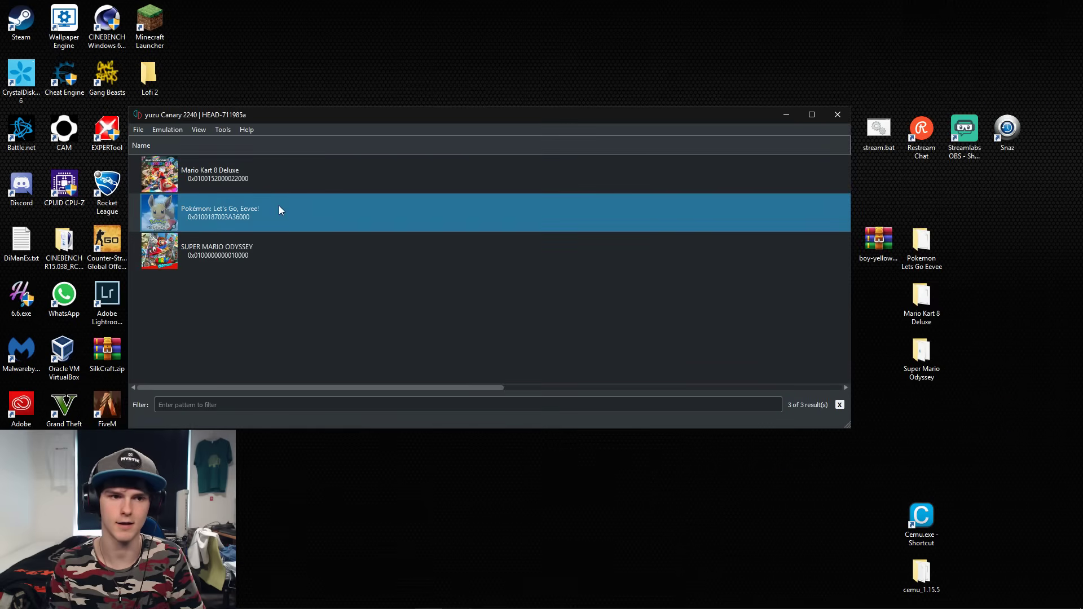
Step: Launch Pokémon: Let's Go, Eevee!, reposition the yuzu window and close it
key("Return")
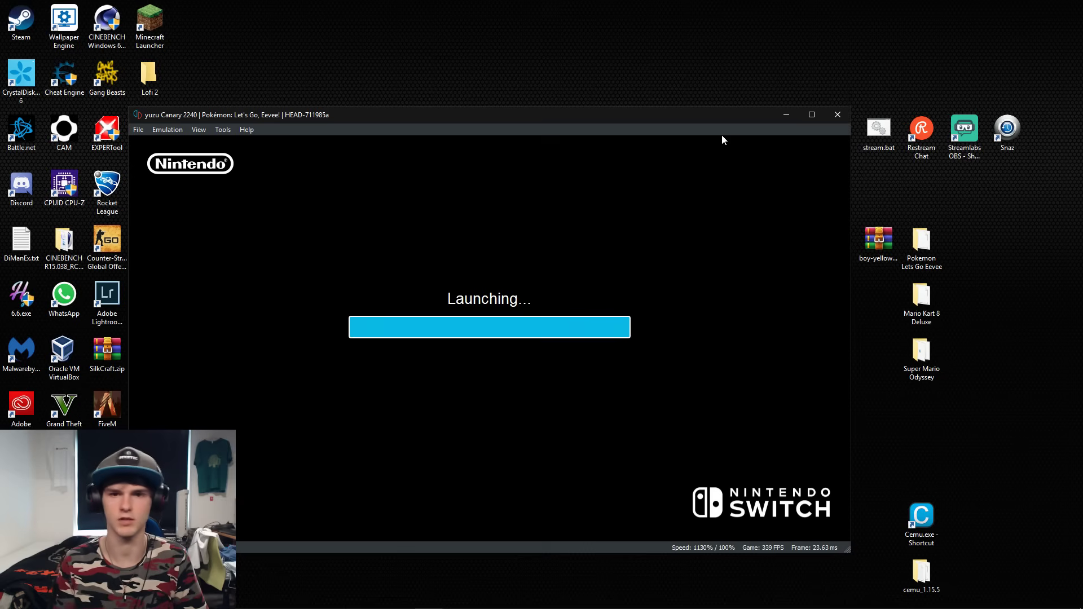
left_click_drag(618, 120, 653, 69)
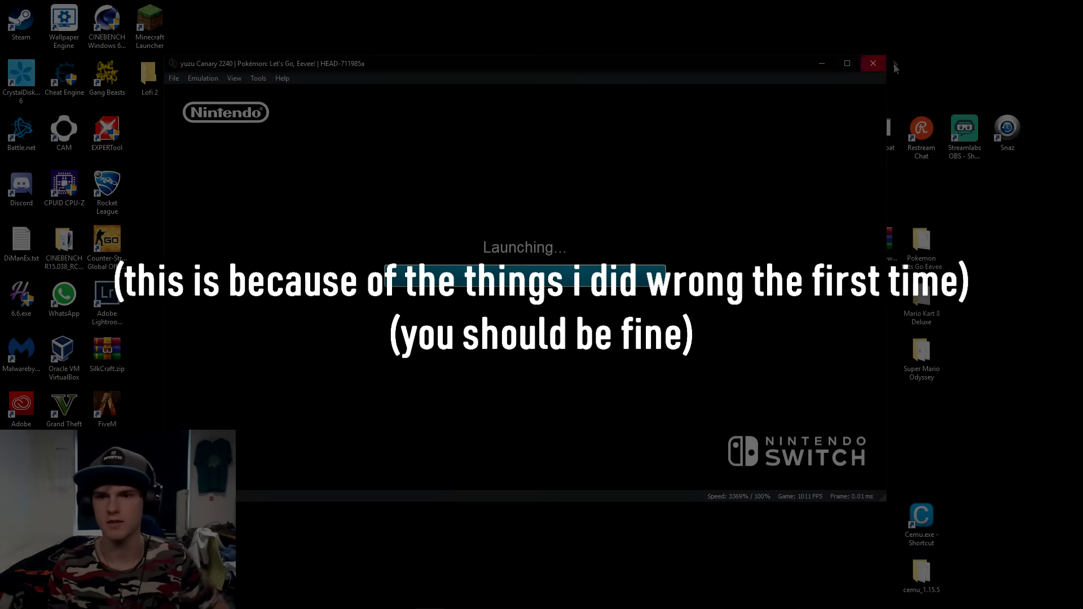
left_click(874, 64)
left_click(586, 301)
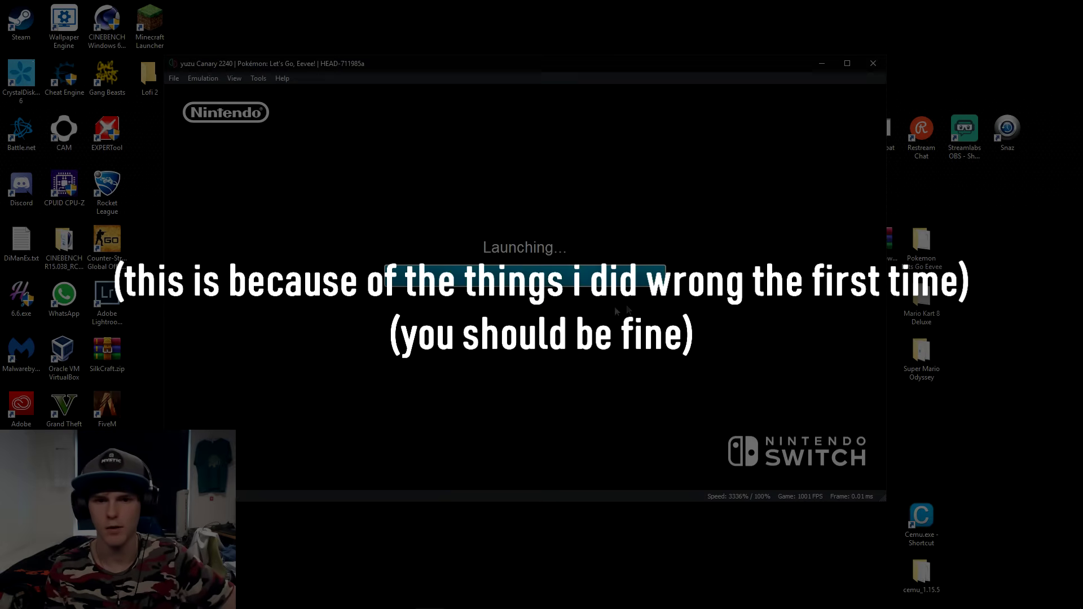